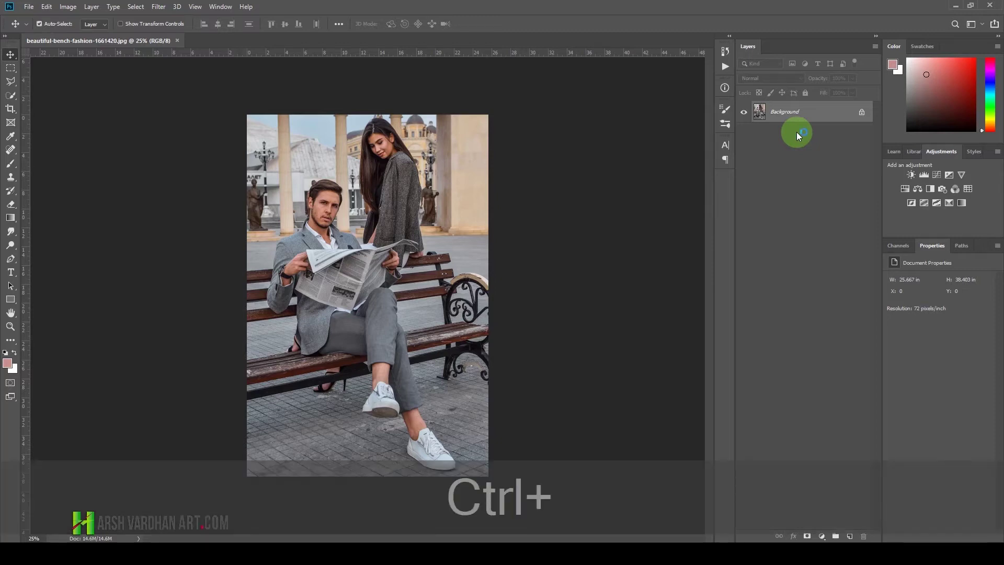
- Duplicate the Background layer and open the Camera Raw Filter on the copy
key(ctrl+j)
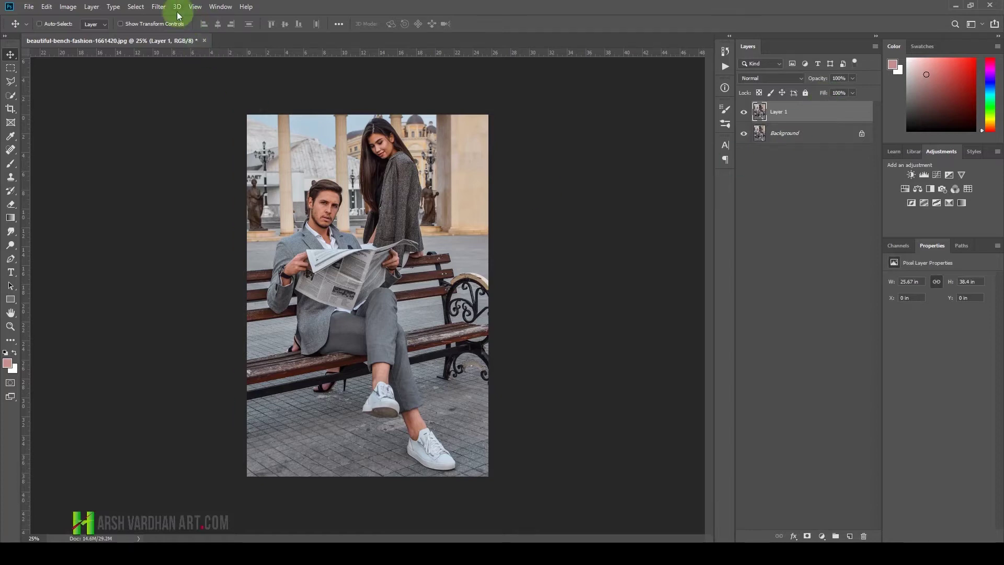
click(159, 7)
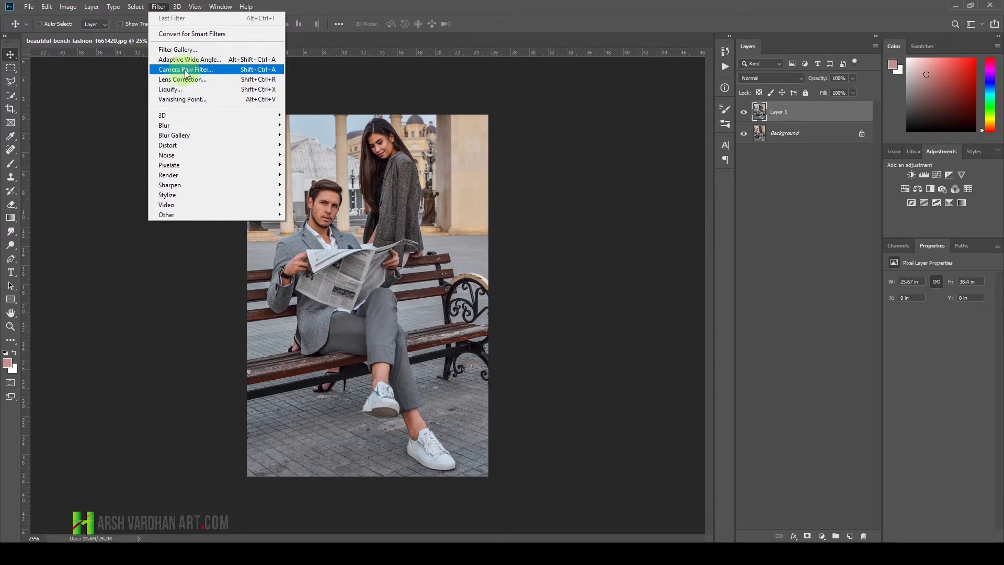
click(183, 74)
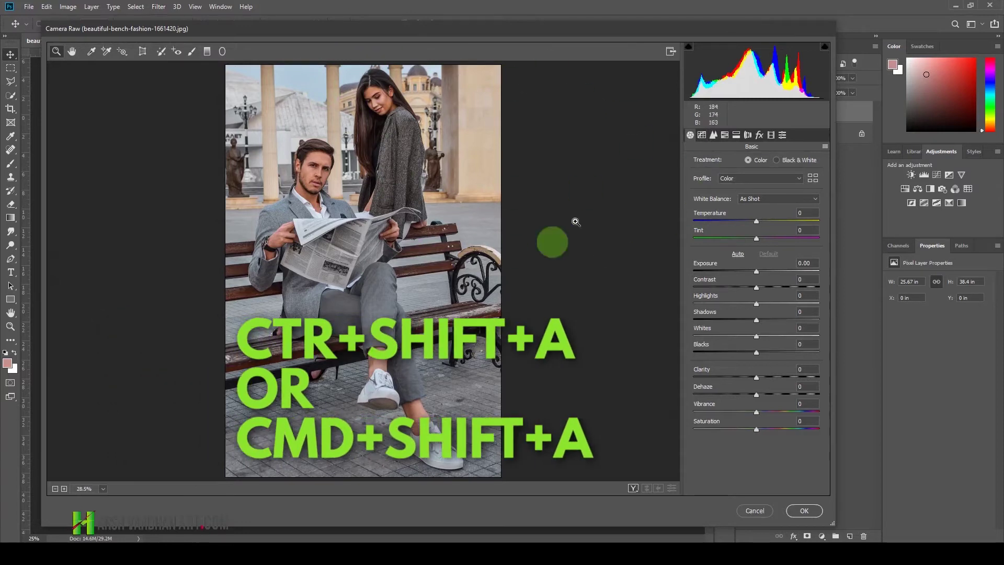
drag(473, 30, 523, 32)
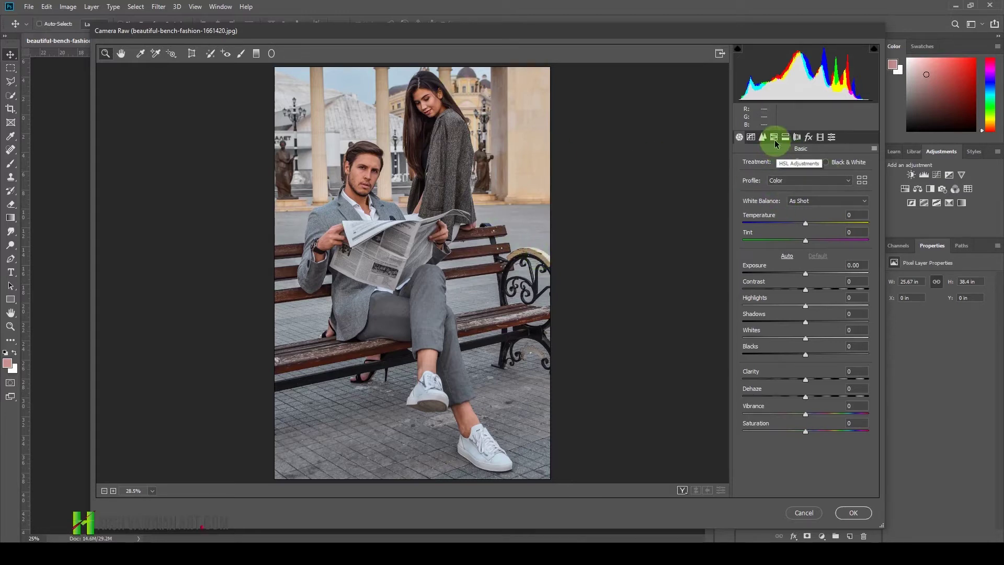
- Show the HSL adjustments in Camera Raw and examine the Hue sliders for the color ranges
key(super+plus)
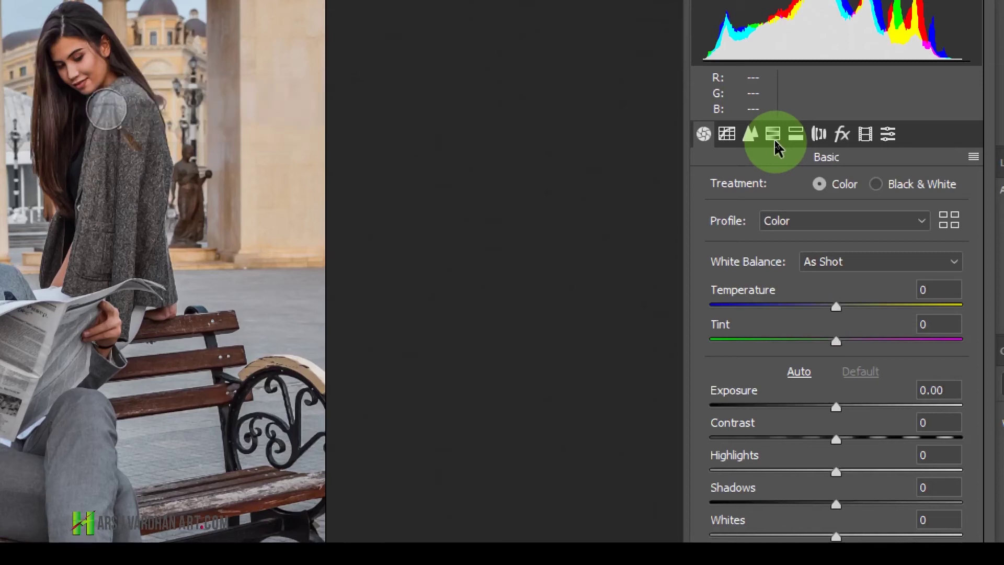
key(super+minus)
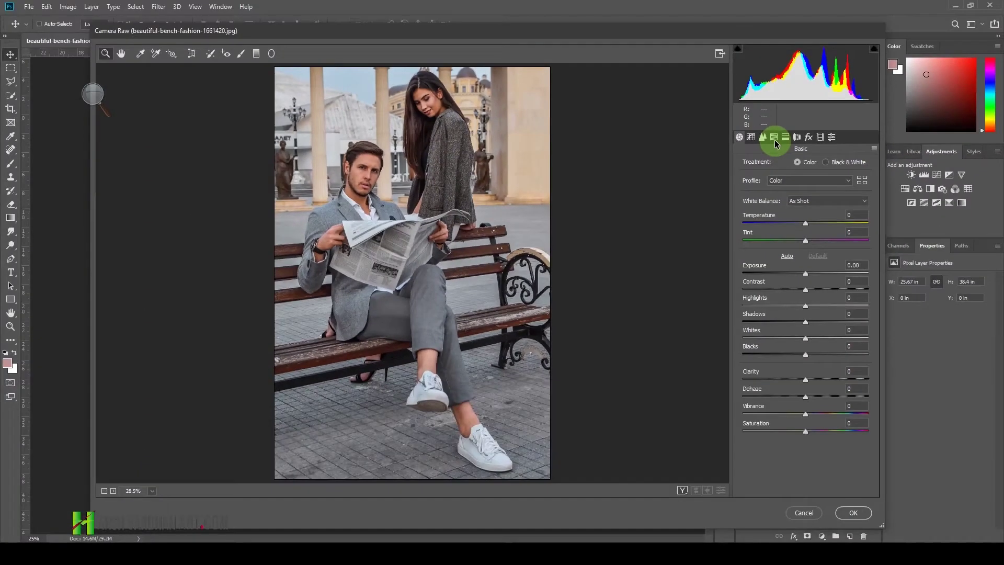
click(775, 137)
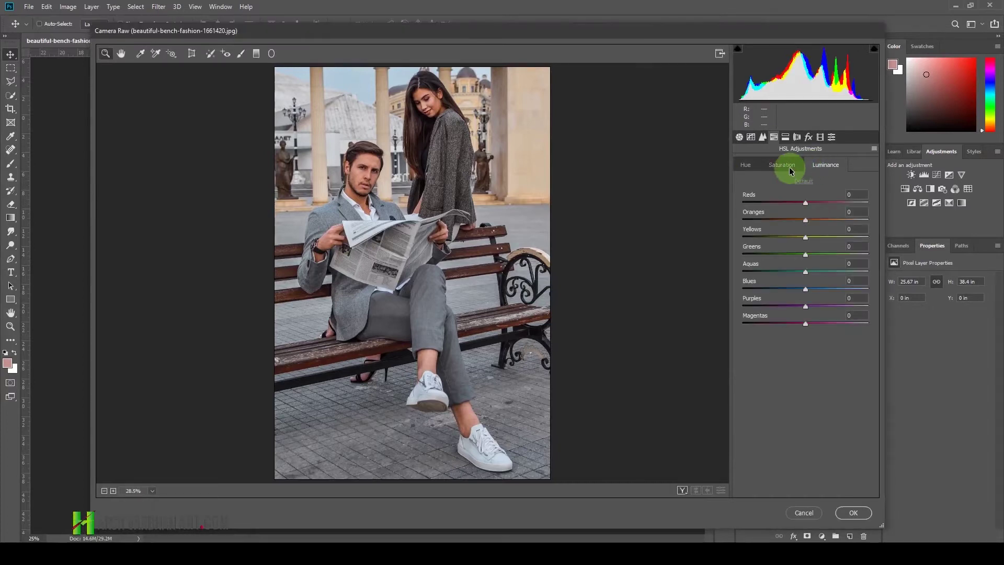
click(757, 166)
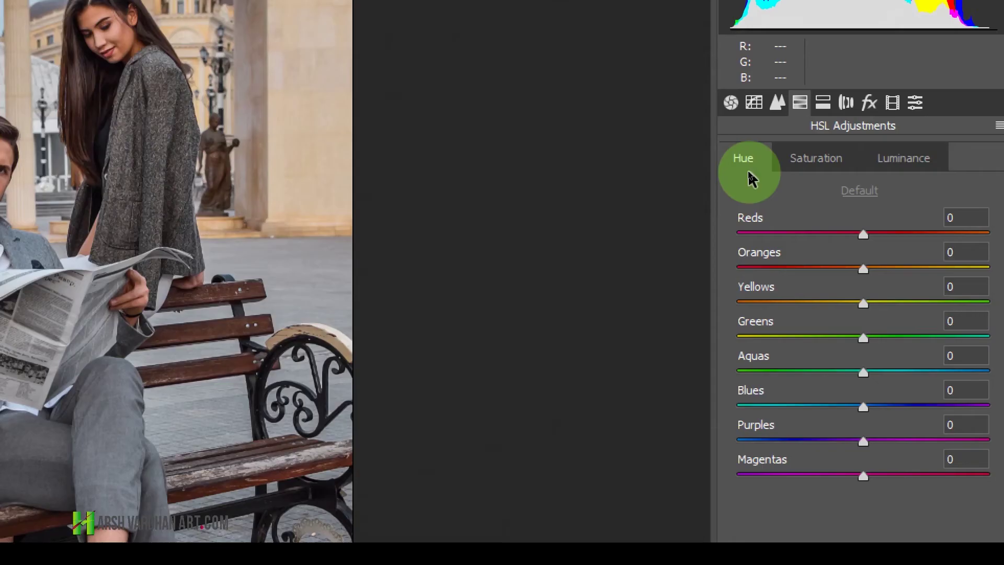
click(788, 165)
click(822, 167)
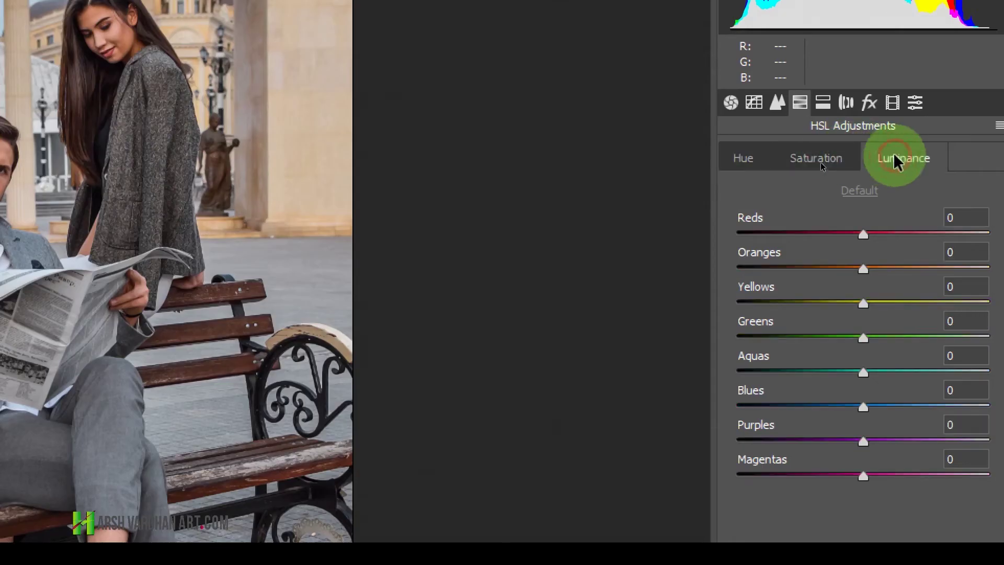
click(747, 161)
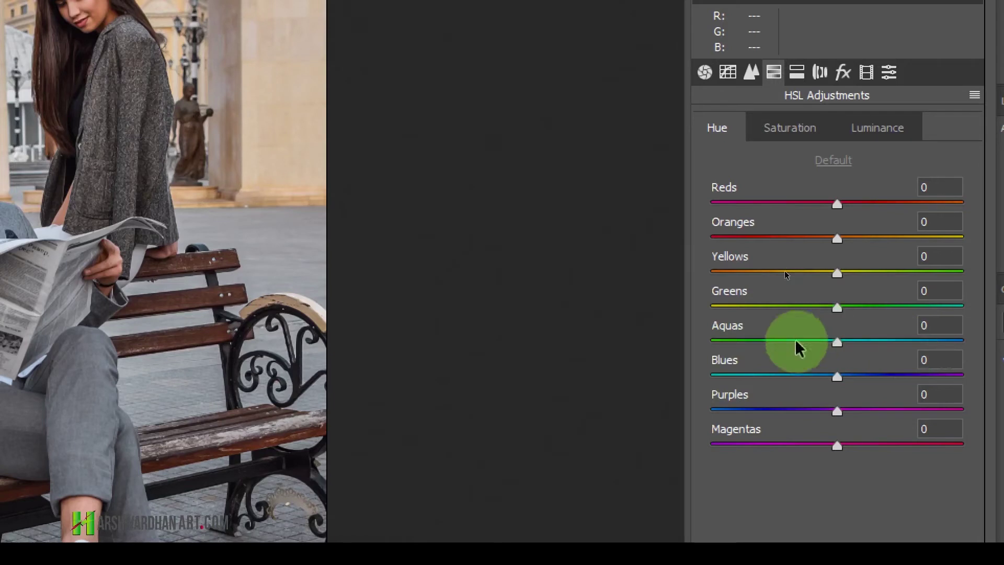
key(super+minus)
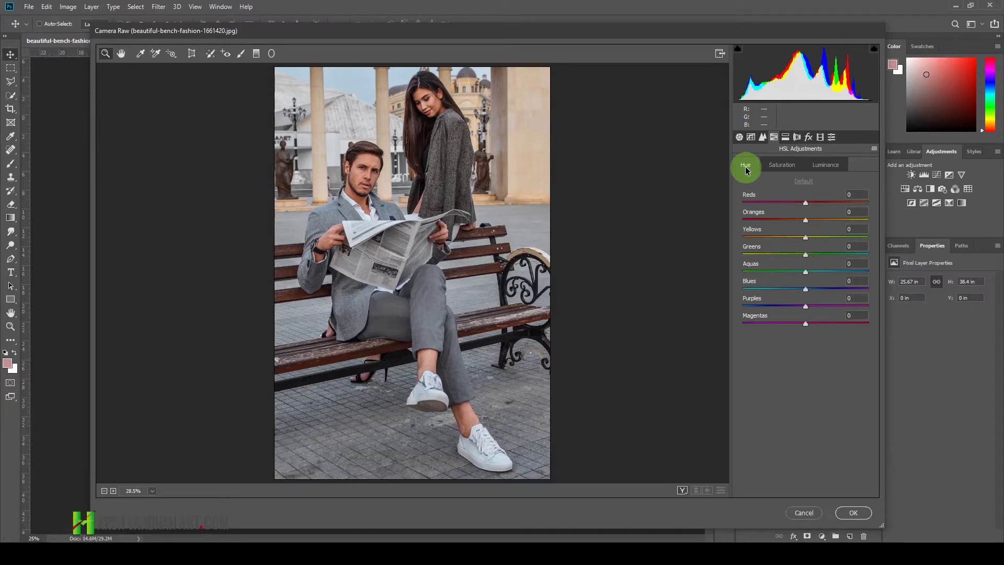
- Examine the Saturation and Luminance sliders of the HSL adjustments and return to Hue
click(779, 169)
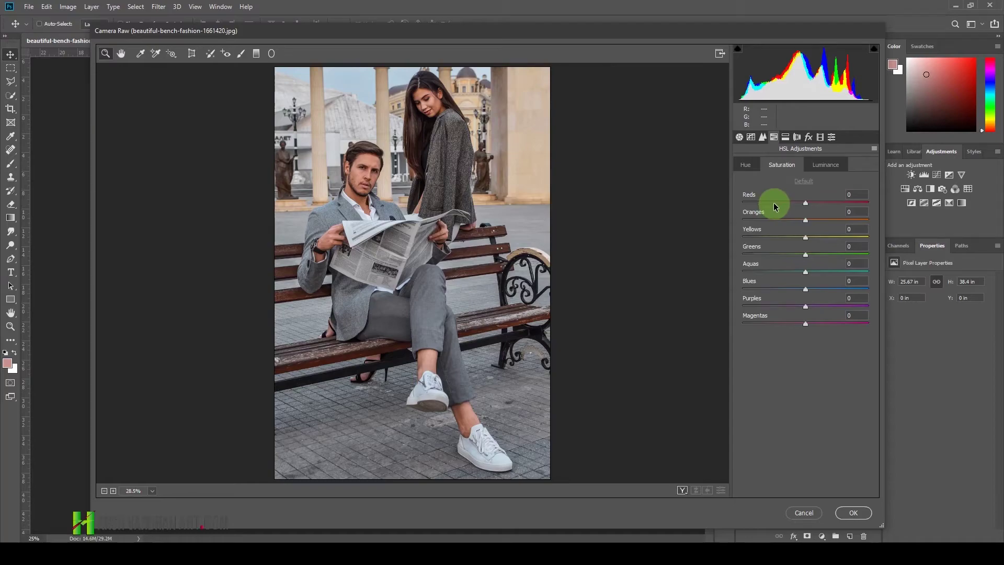
key(super+equal)
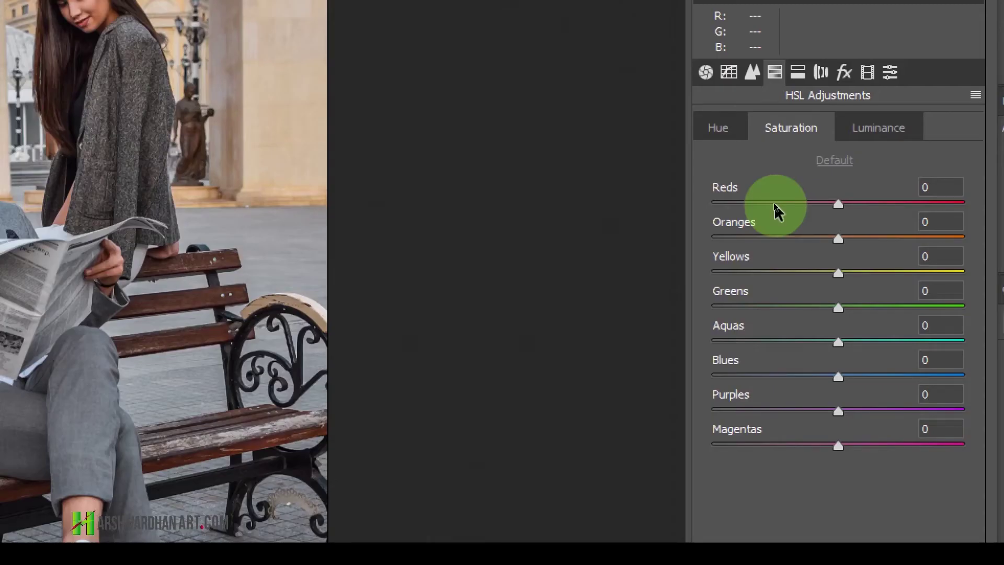
key(super+minus)
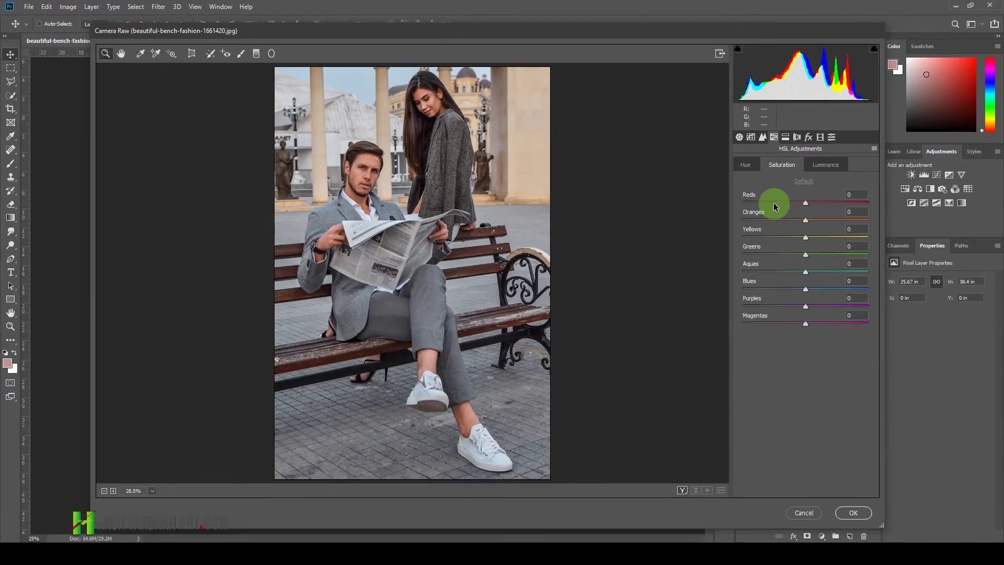
click(831, 169)
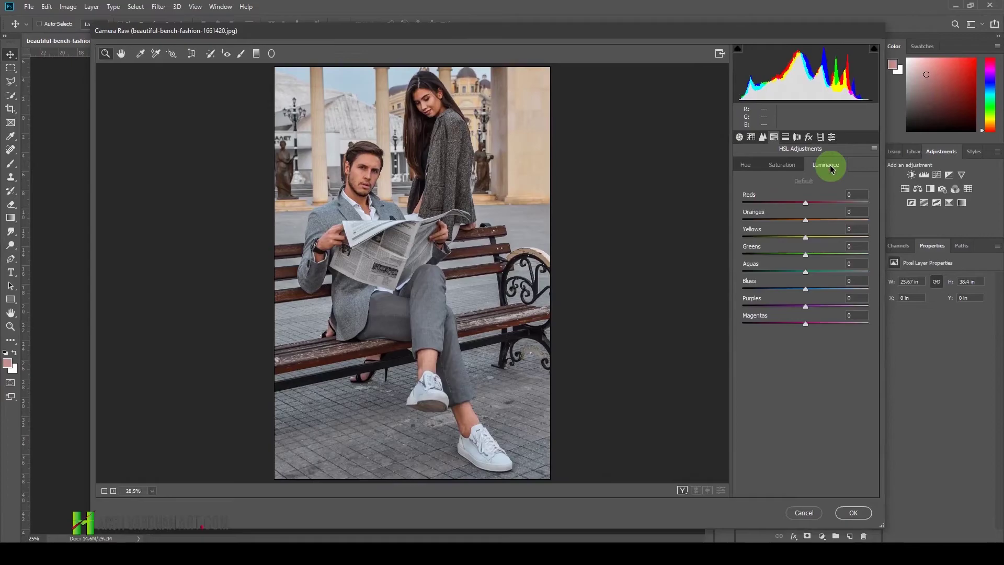
key(super+equal)
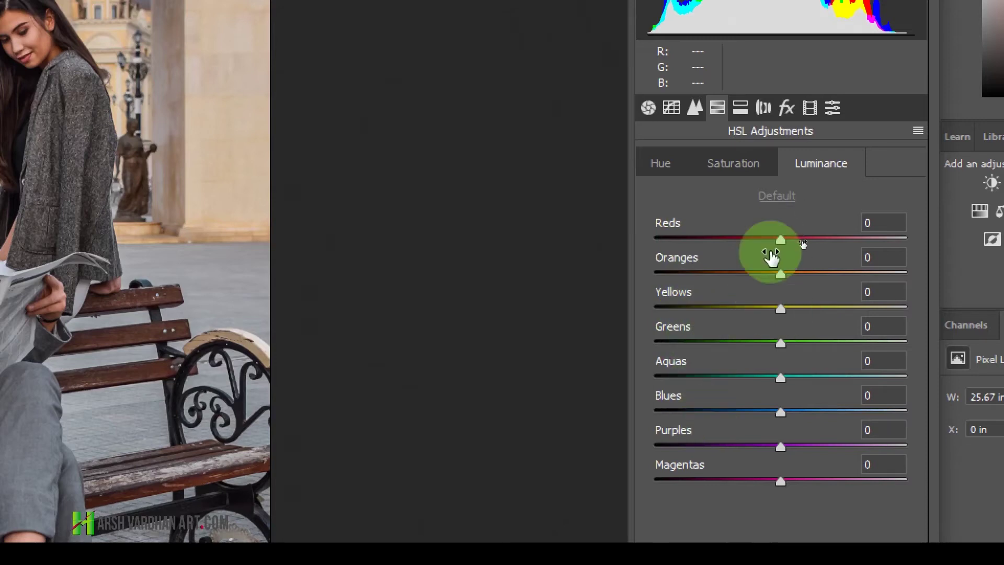
key(super+minus)
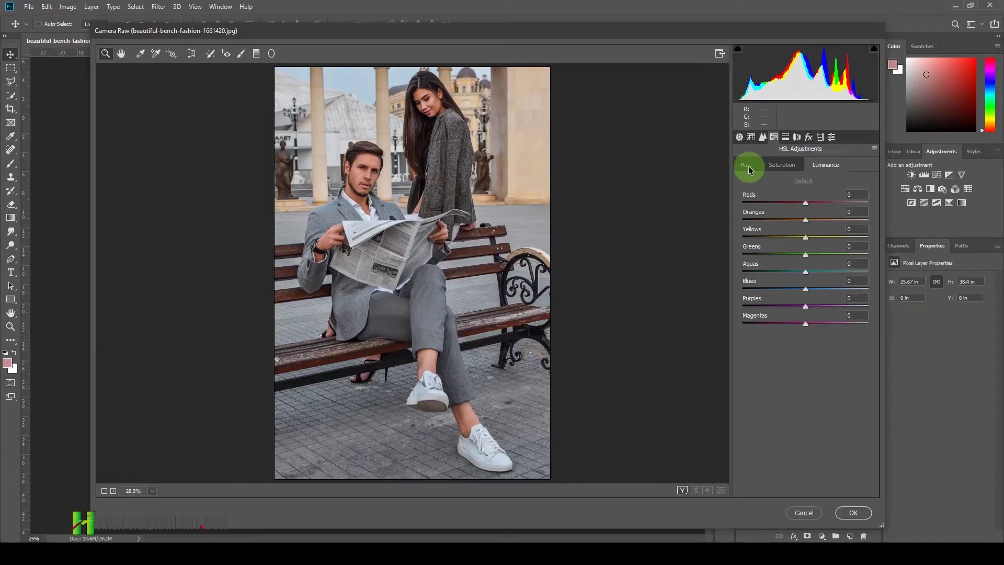
click(775, 165)
click(811, 167)
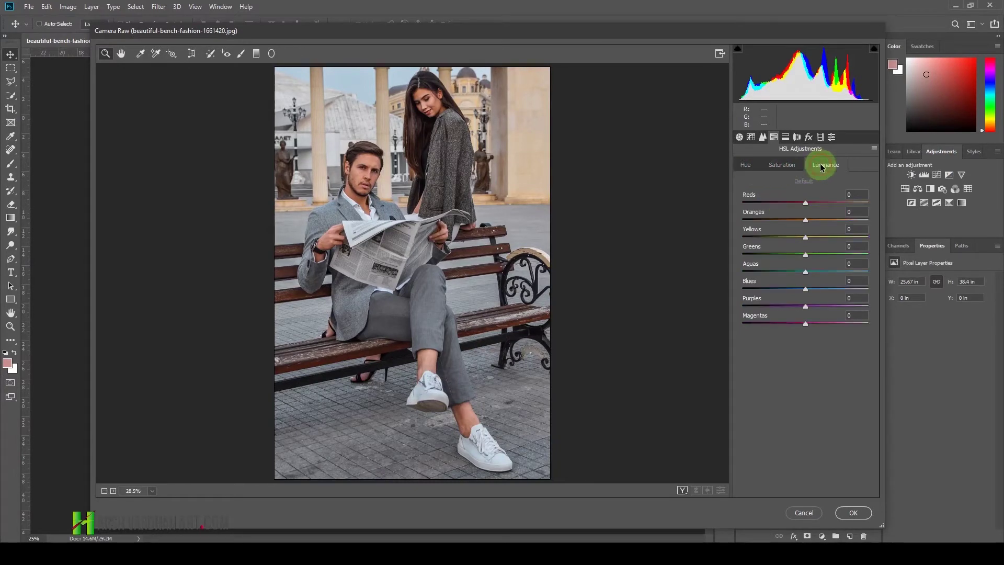
click(753, 165)
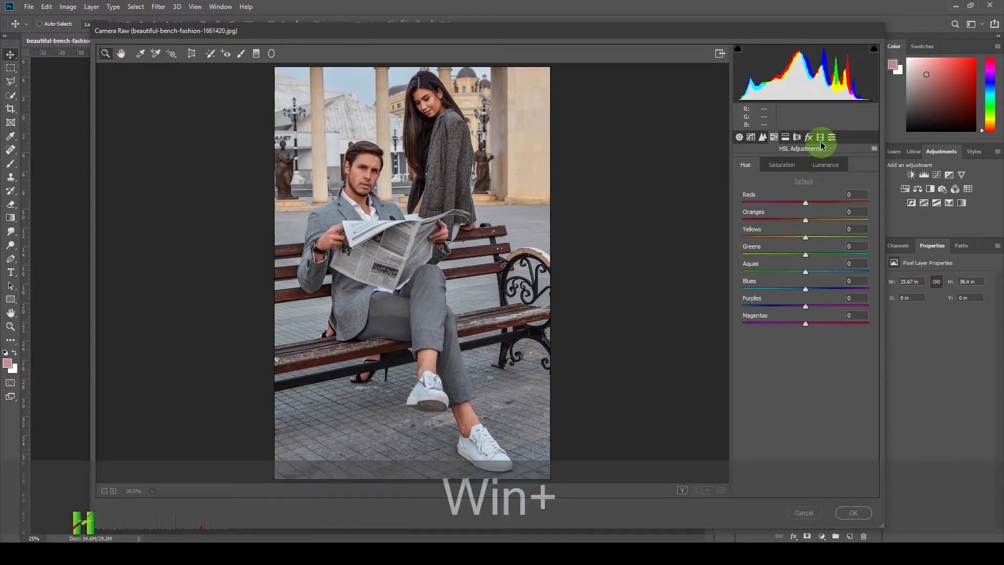
- Look over the Calibration settings for the shadows and the red, green and blue primaries
key(super+plus)
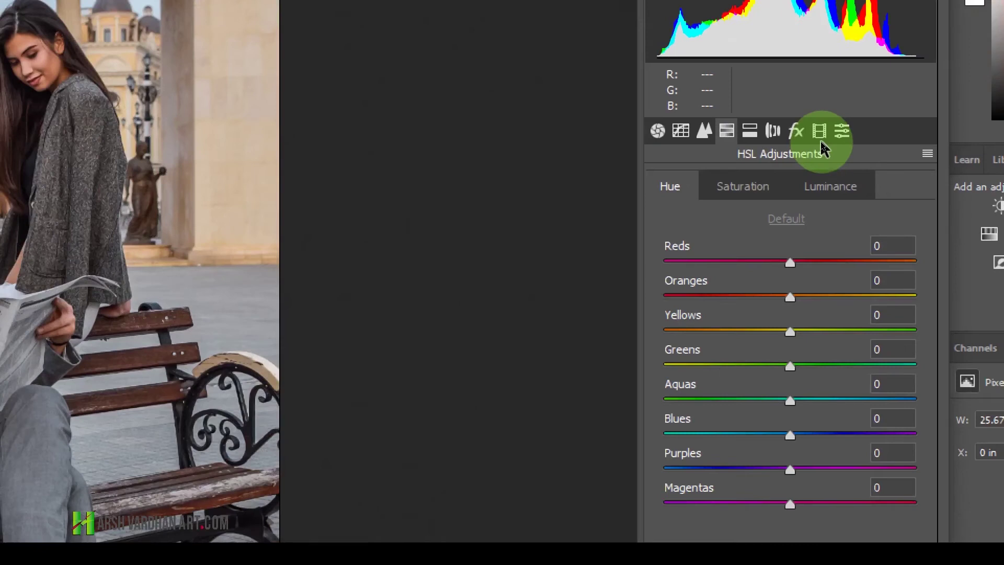
click(823, 137)
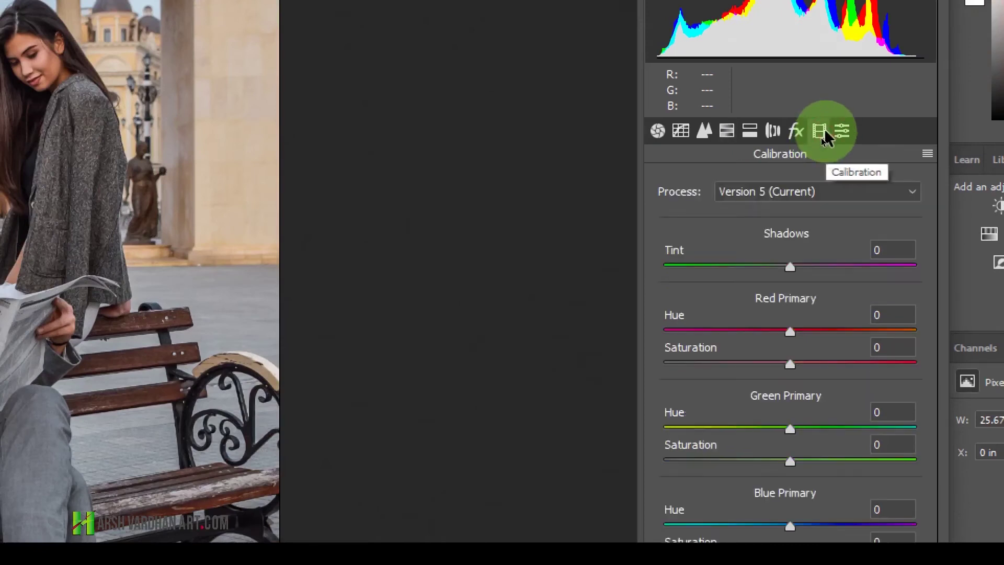
click(822, 140)
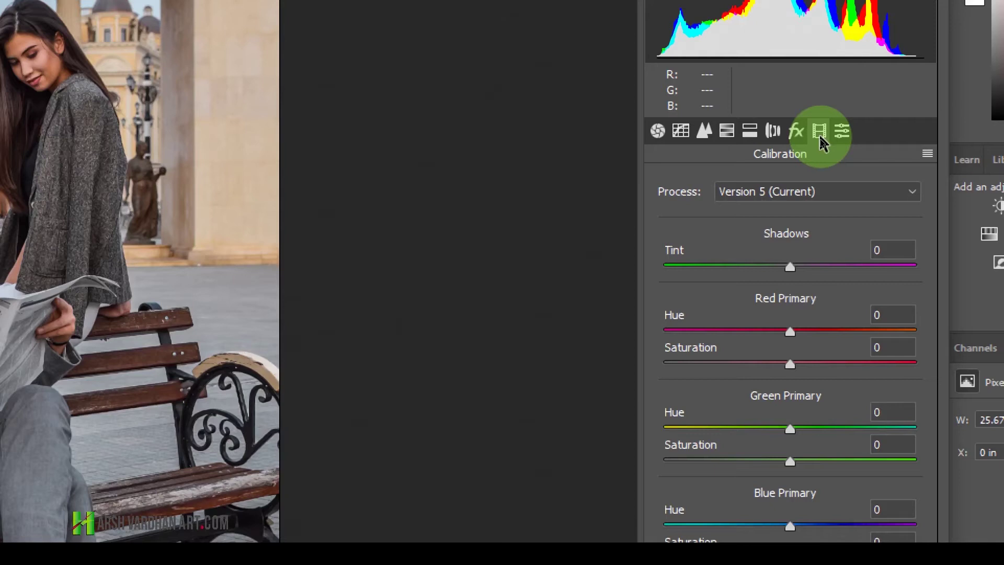
key(super)
key(super)
- Return to the HSL Hue adjustments and set the Aquas hue to +85
click(733, 140)
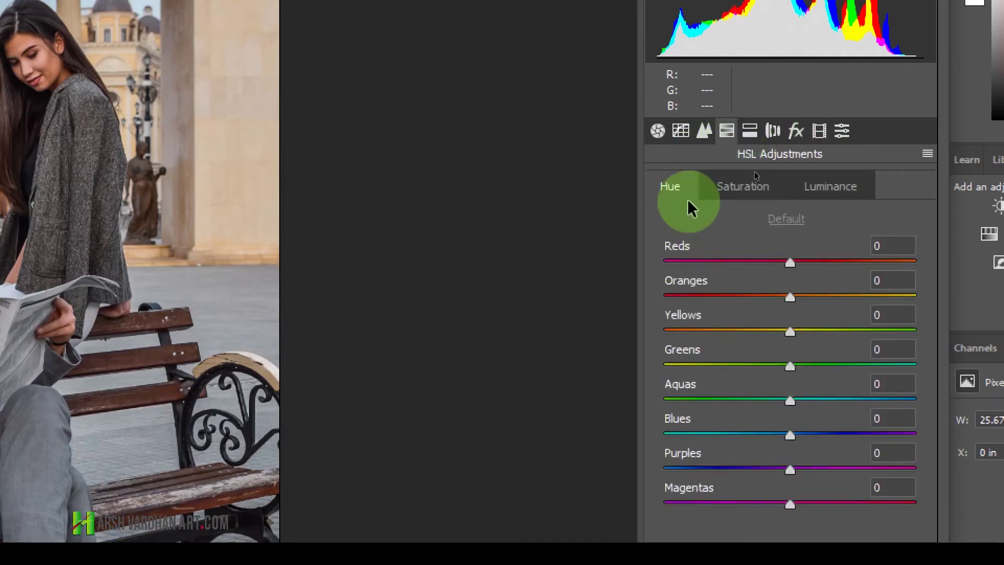
key(super+minus)
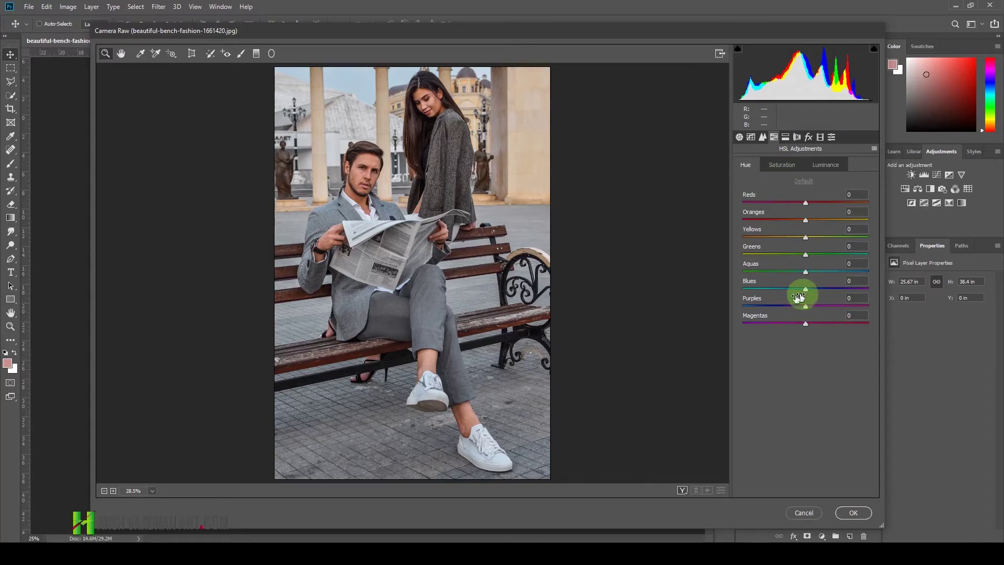
key(super+equal)
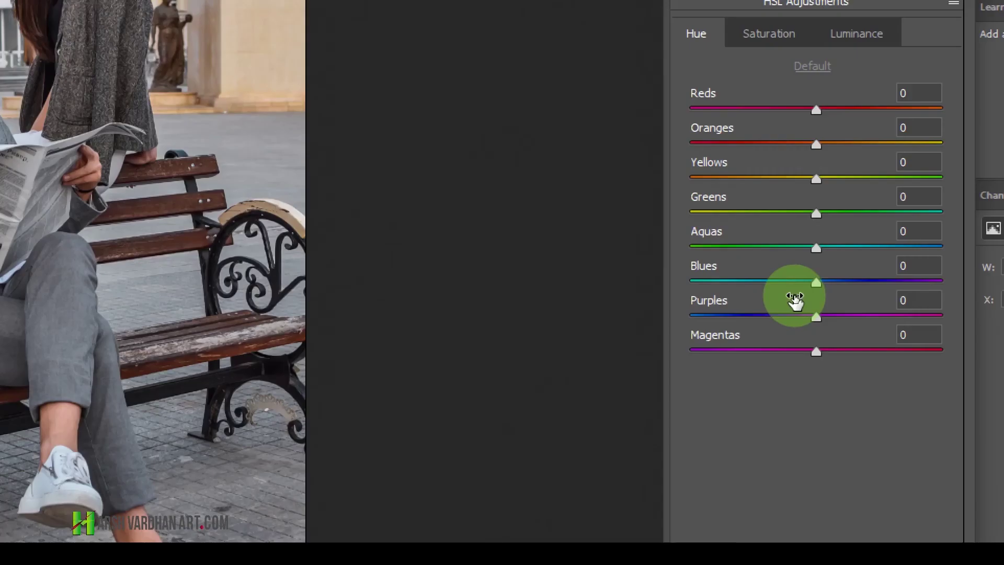
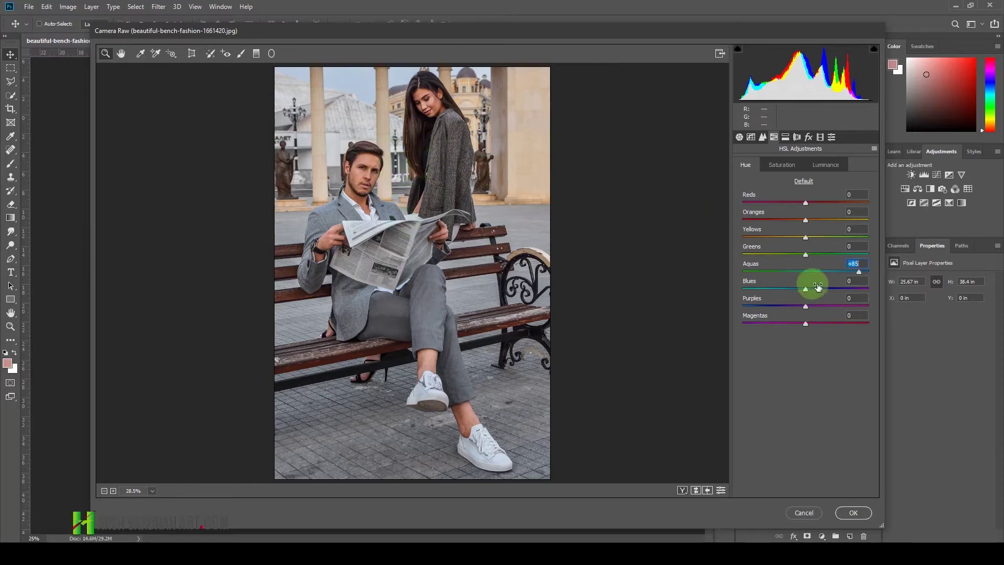
mouse_move(861, 275)
mouse_down()
mouse_move(870, 269)
mouse_move(744, 267)
mouse_move(859, 267)
mouse_up()
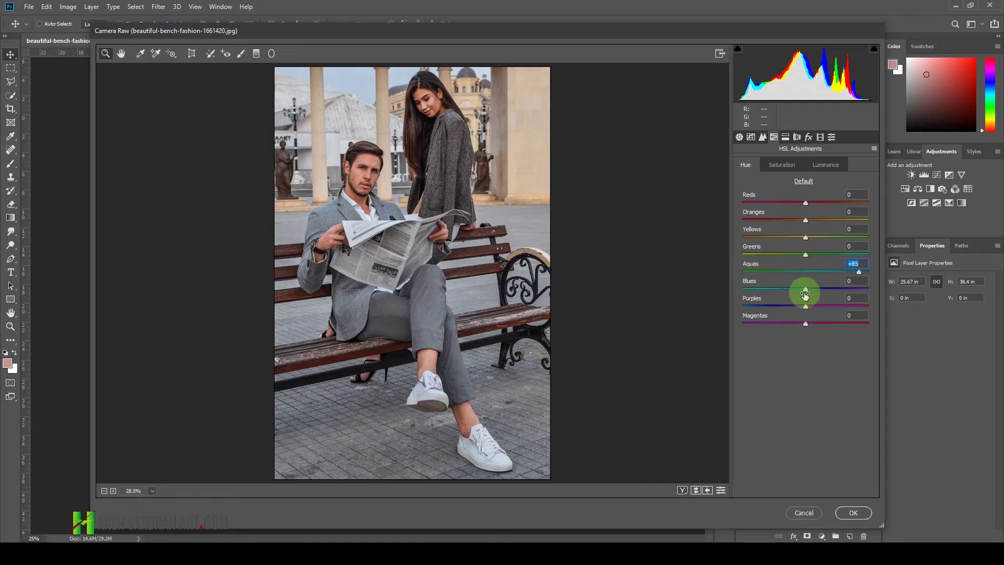
- Try a Blues hue of -87 and inspect the man's suit up close
drag(806, 291, 751, 283)
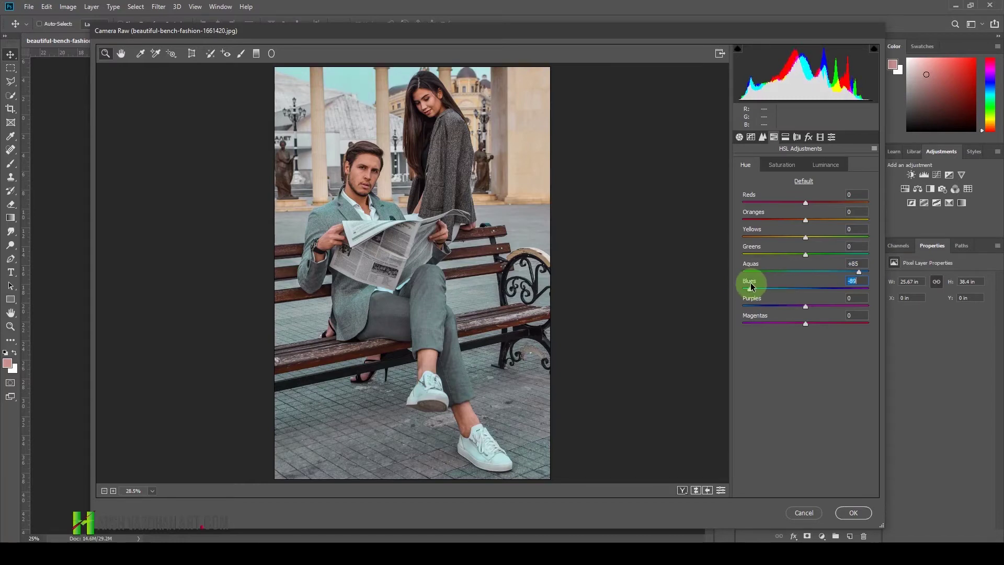
click(344, 213)
click(345, 216)
click(361, 272)
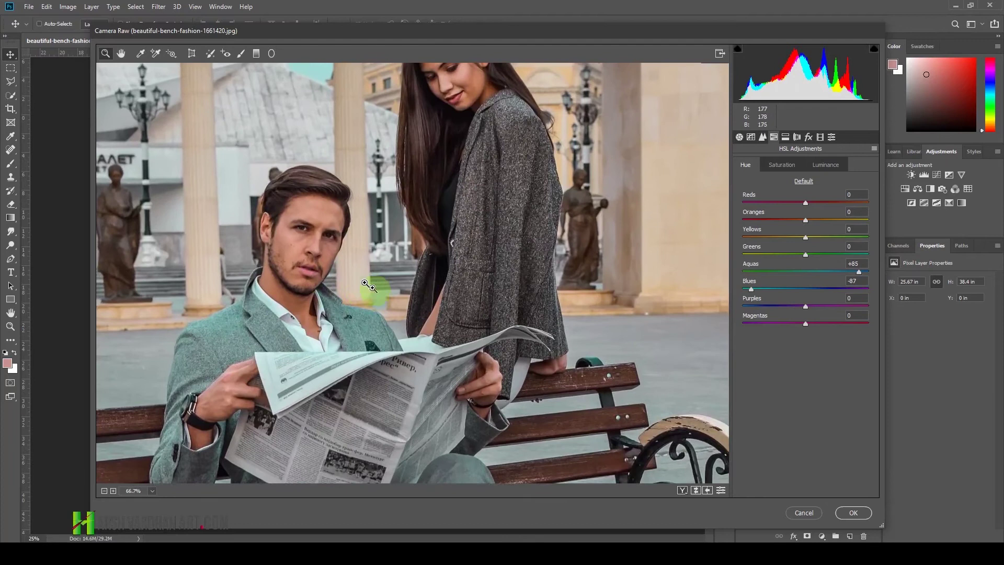
drag(376, 339, 274, 207)
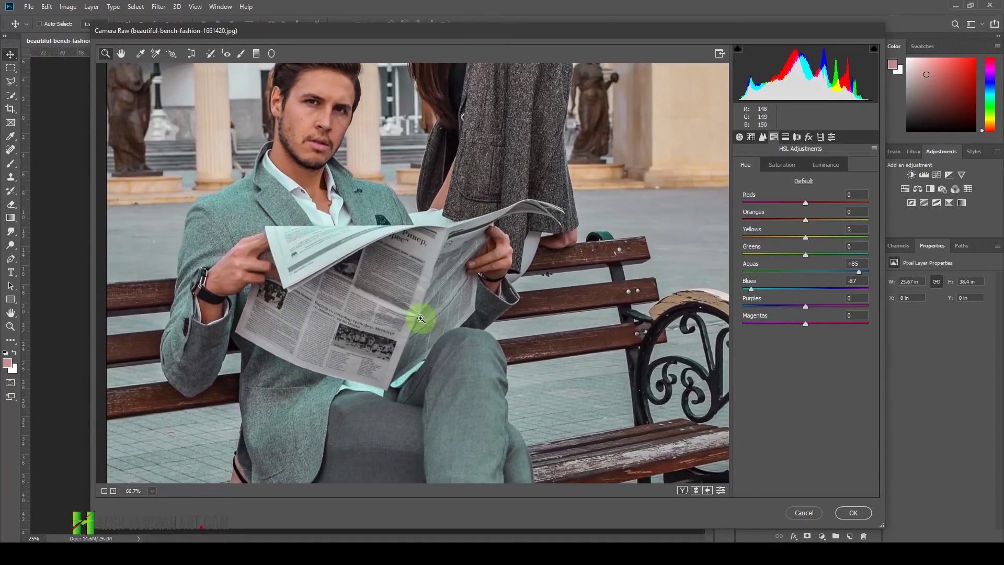
- Try the Blues hue at +100, settle on -100 and check the sky up close
drag(753, 291, 884, 291)
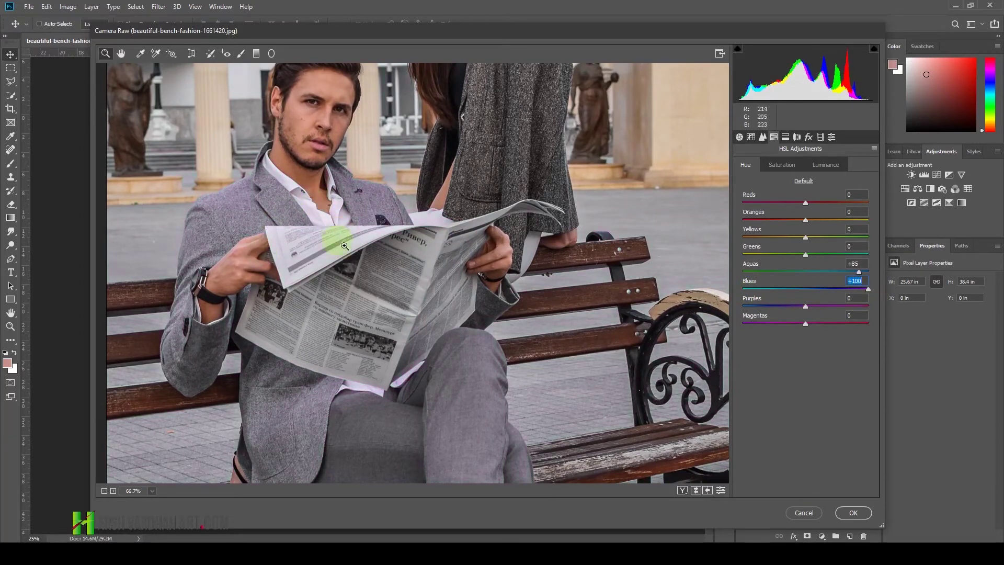
drag(762, 287, 744, 289)
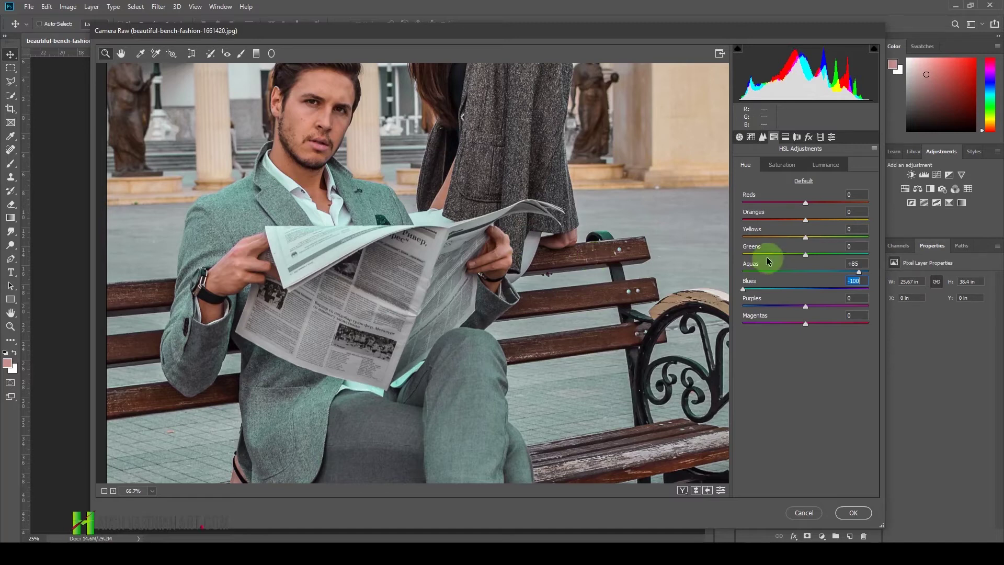
key(ctrl+0)
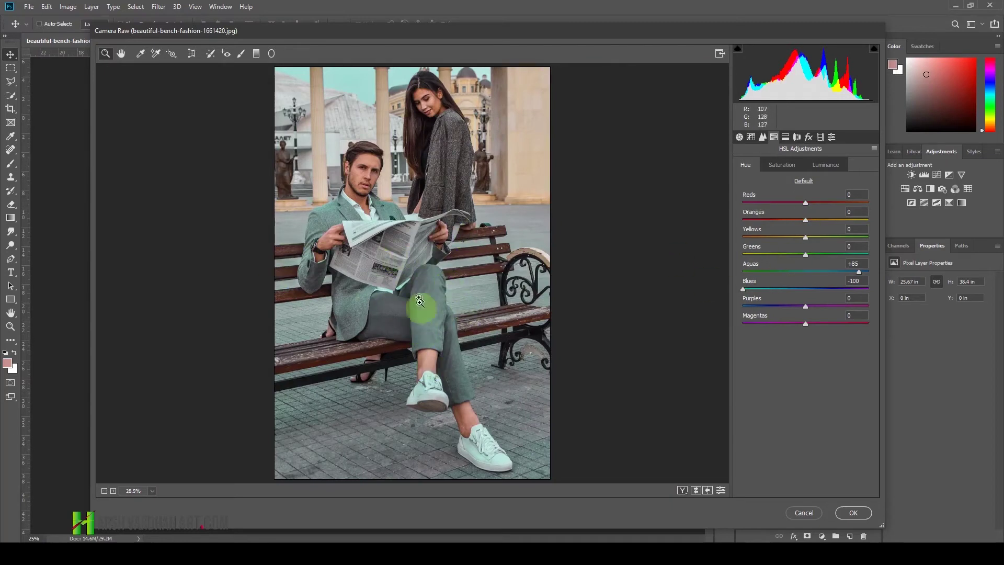
click(343, 76)
click(344, 77)
click(349, 81)
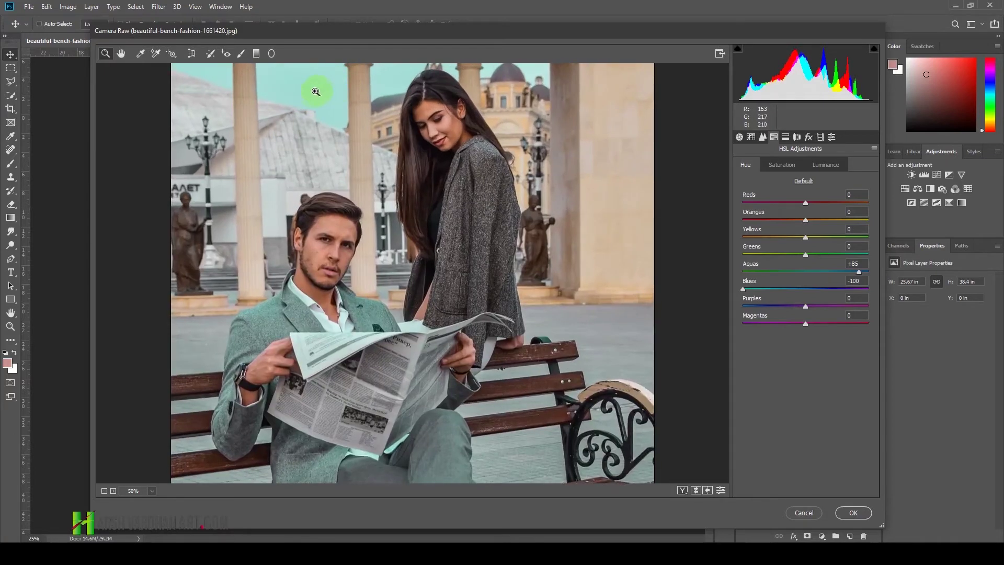
right_click(334, 108)
click(356, 173)
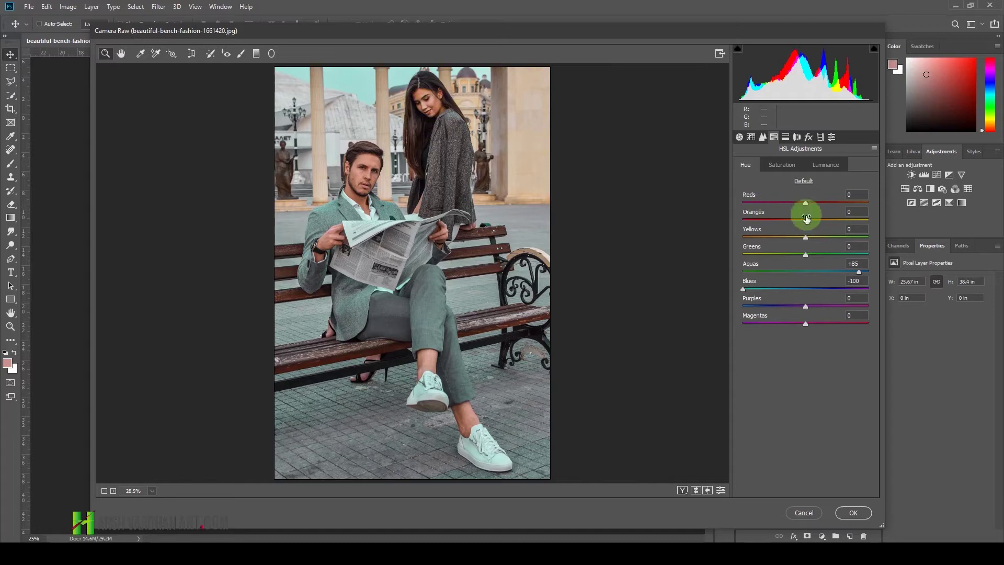
- Set the Reds hue to +45 in the HSL adjustments
key(alt)
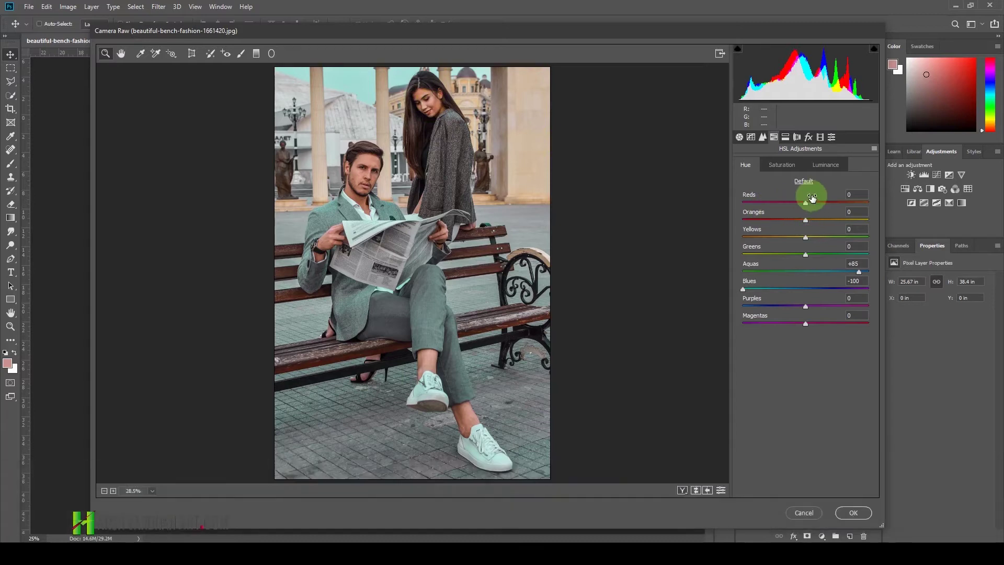
click(806, 202)
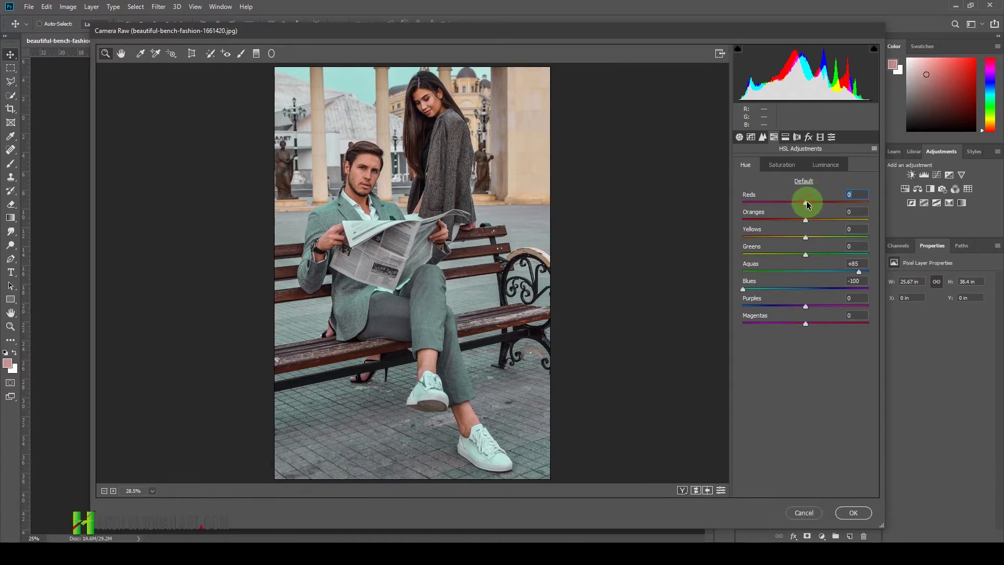
drag(806, 203, 817, 205)
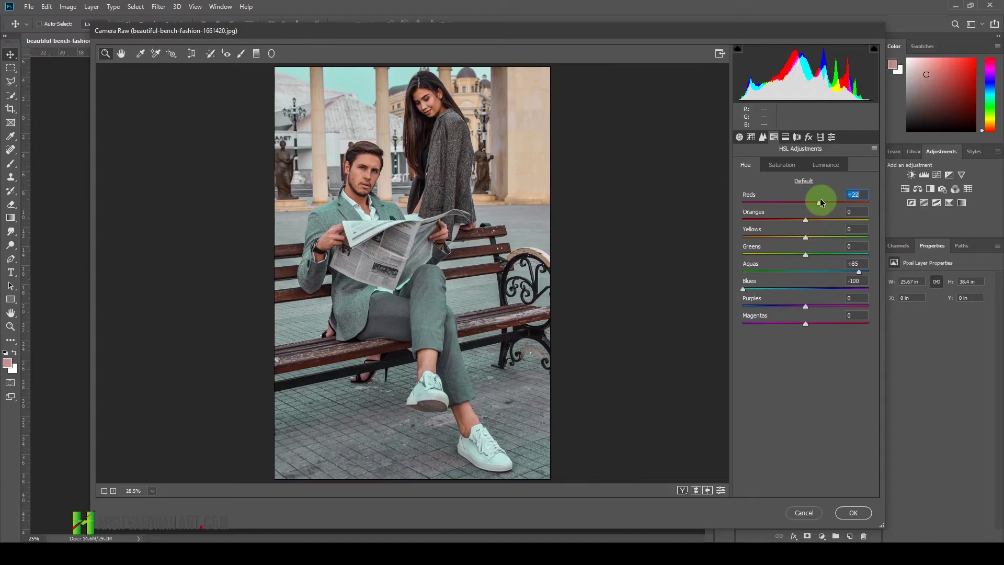
- Set the Oranges hue to +8 and the Yellows hue to -59 while viewing the couple up close
drag(419, 101, 456, 134)
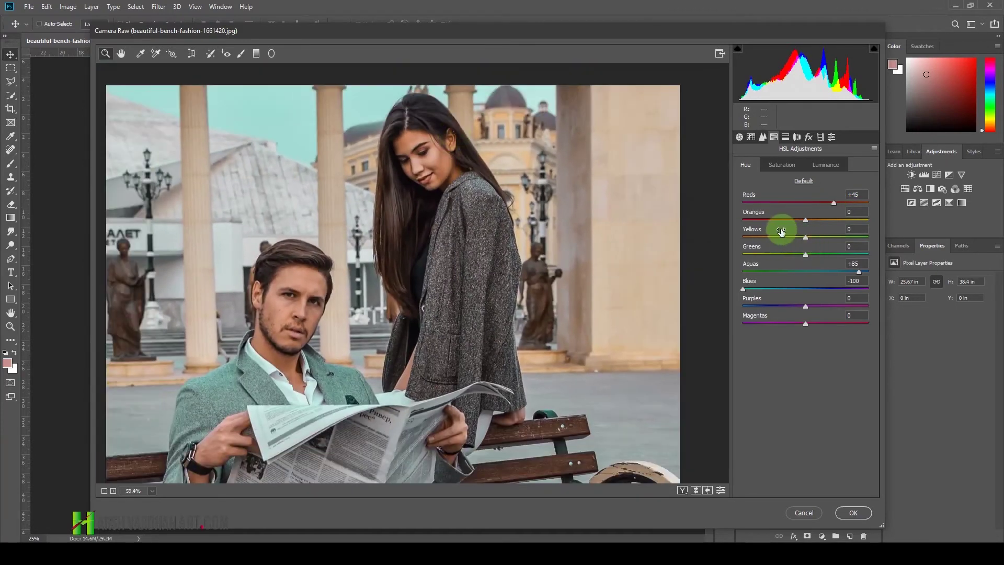
mouse_move(807, 220)
mouse_down()
mouse_move(829, 224)
mouse_move(820, 221)
mouse_up()
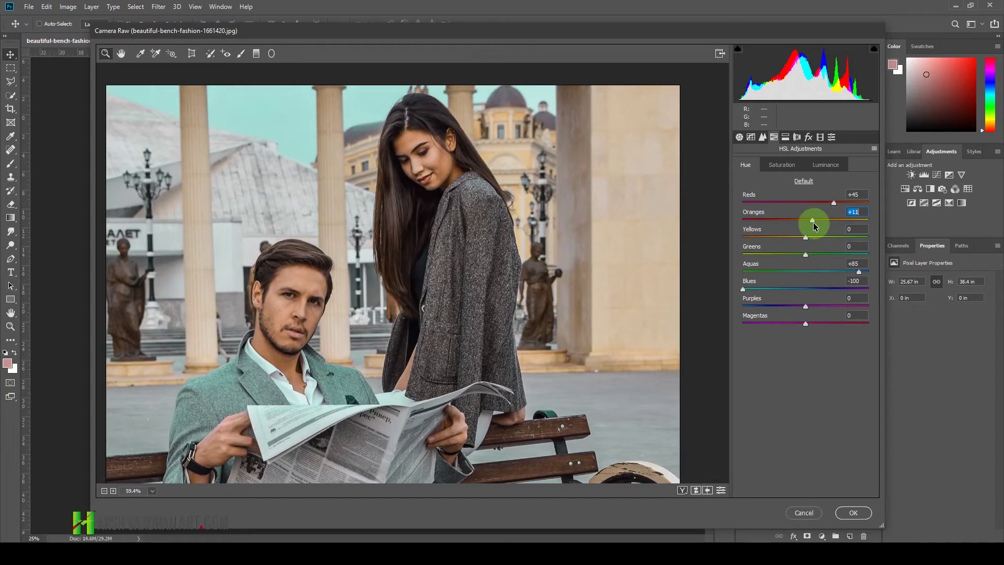
drag(811, 222, 808, 222)
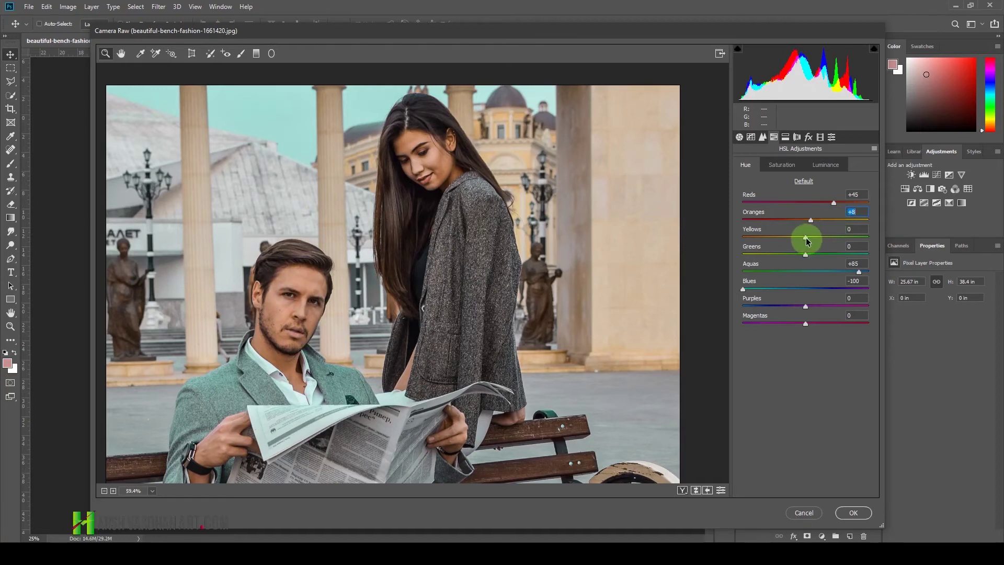
drag(805, 240, 762, 239)
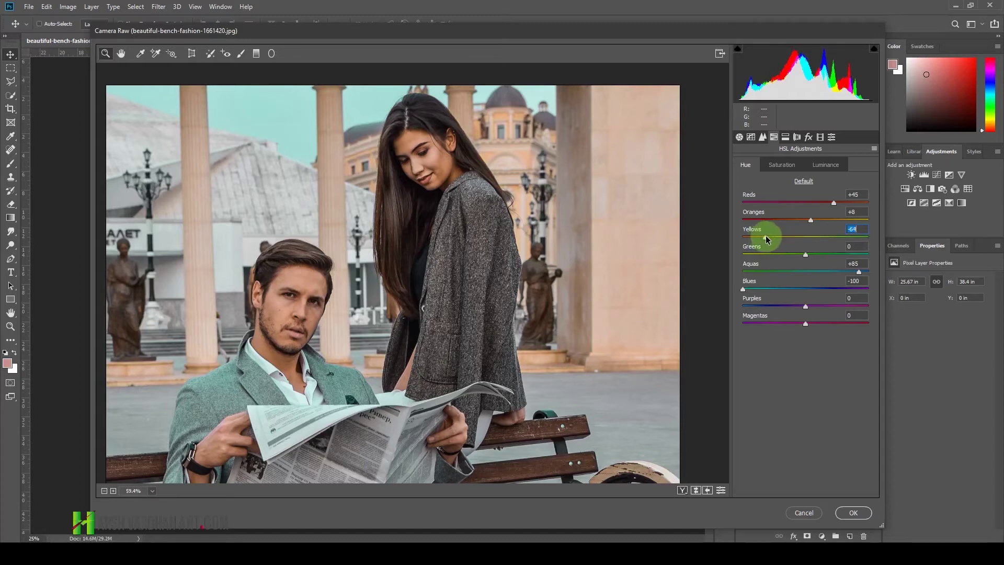
- Fit the whole photo in view and compare the hue changes with the original in a side-by-side before/after view
right_click(499, 242)
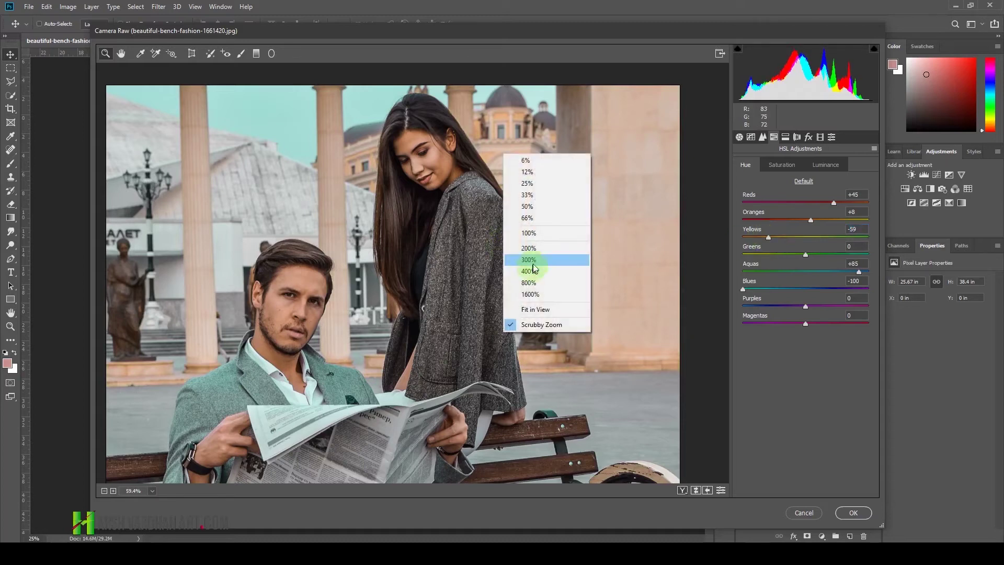
click(546, 309)
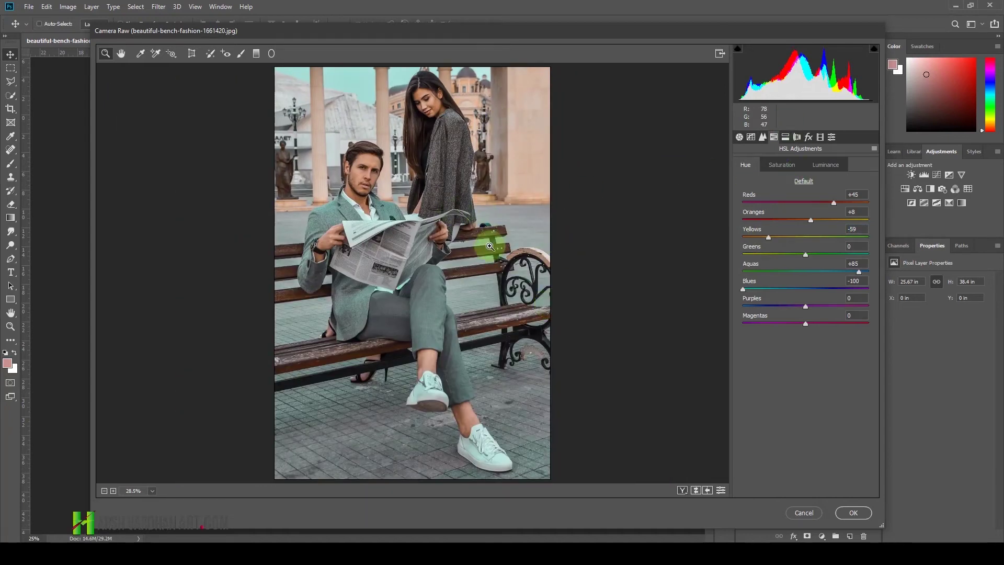
key(ctrl+z)
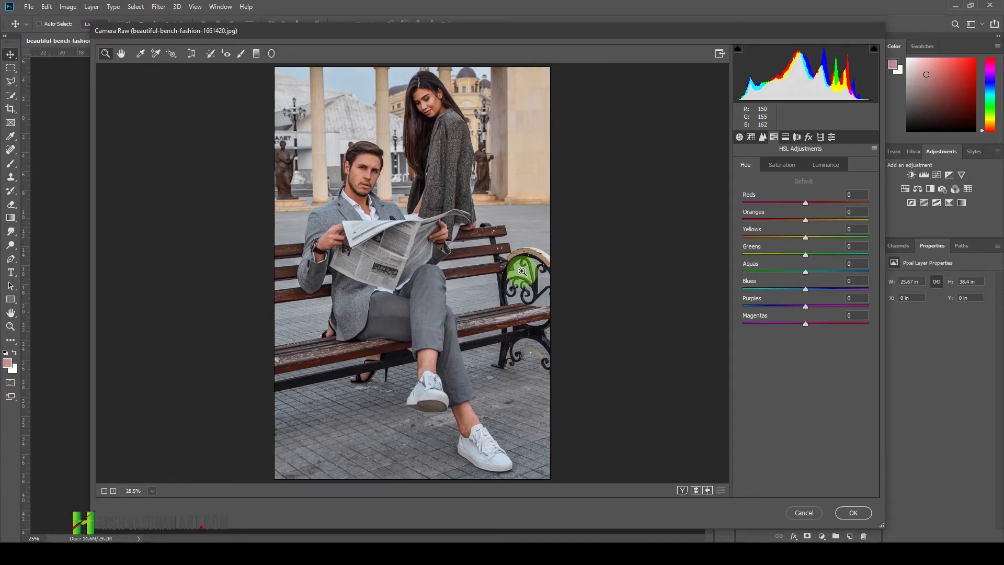
key(ctrl+z)
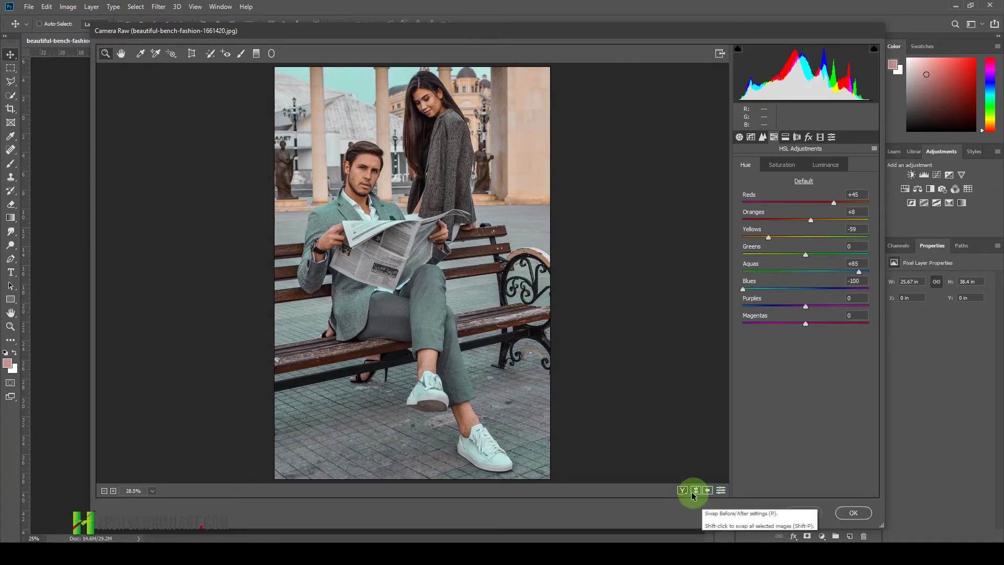
key(ctrl+z)
click(683, 490)
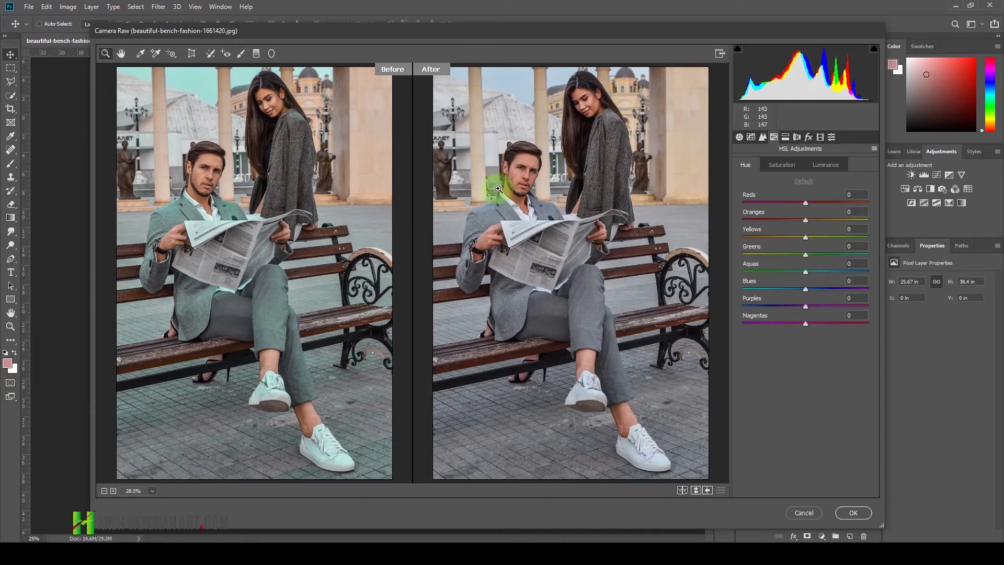
key(ctrl+z)
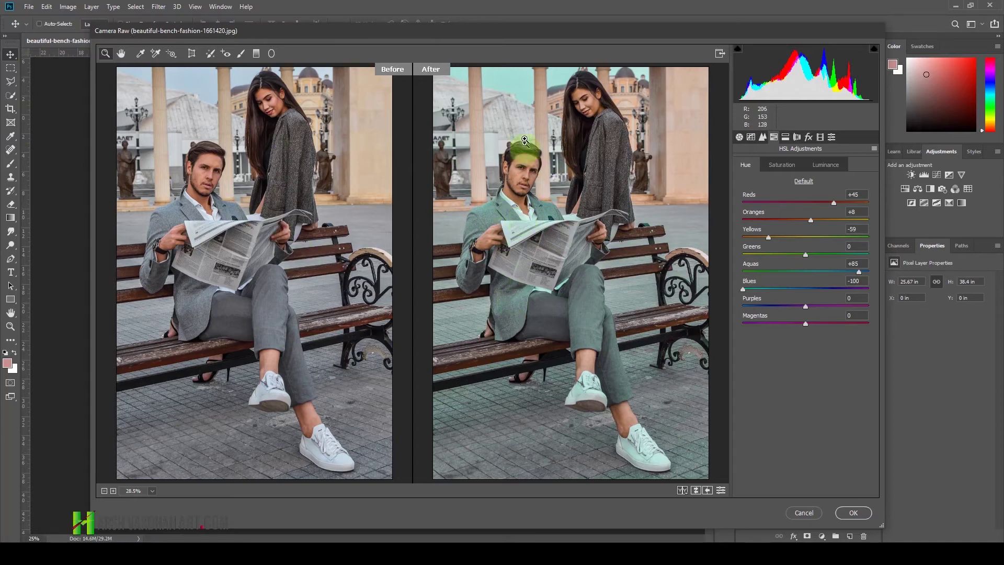
- Set the HSL saturation to +28 for Aquas, +29 for Blues and +21 for Oranges
click(781, 166)
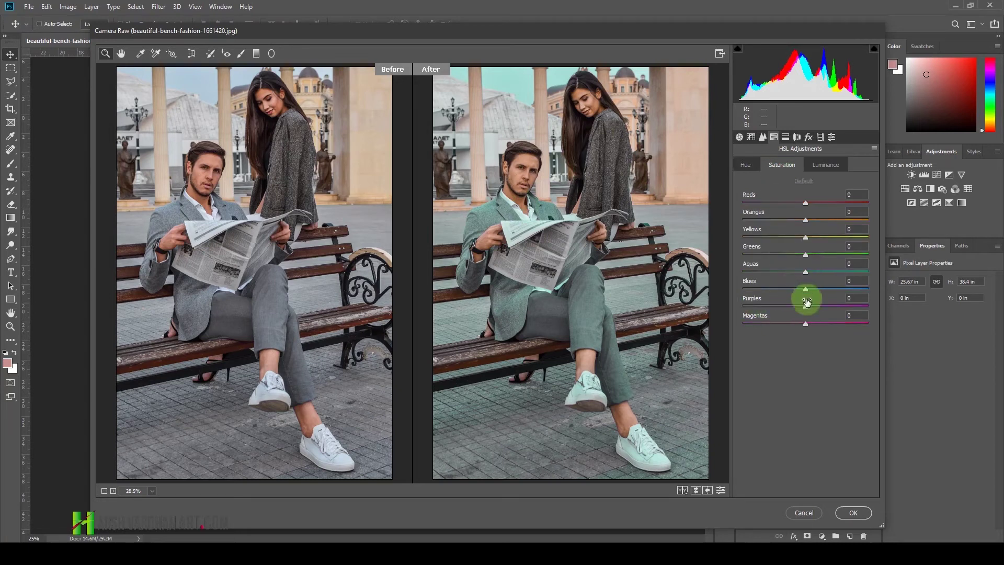
drag(806, 274, 829, 292)
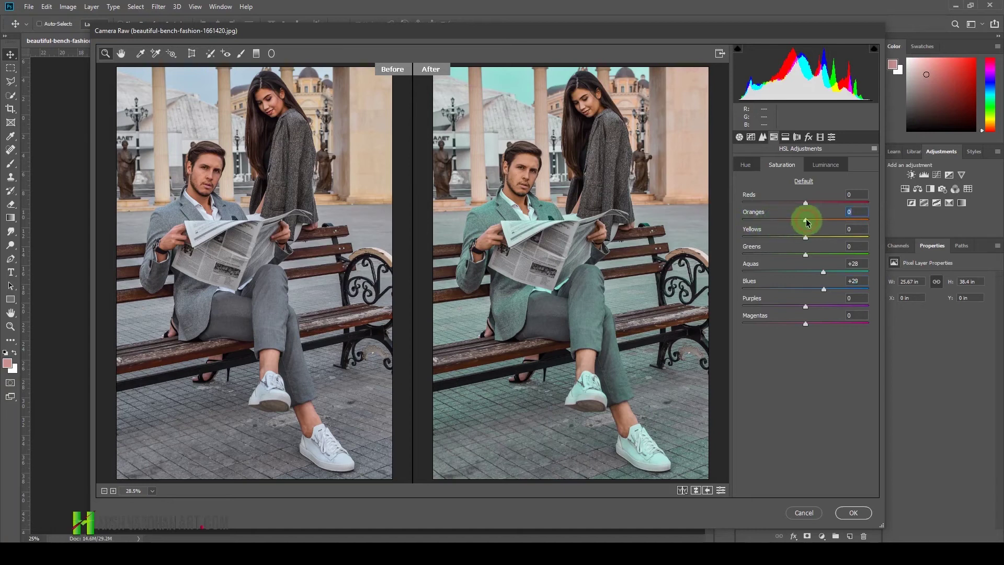
drag(807, 222, 819, 223)
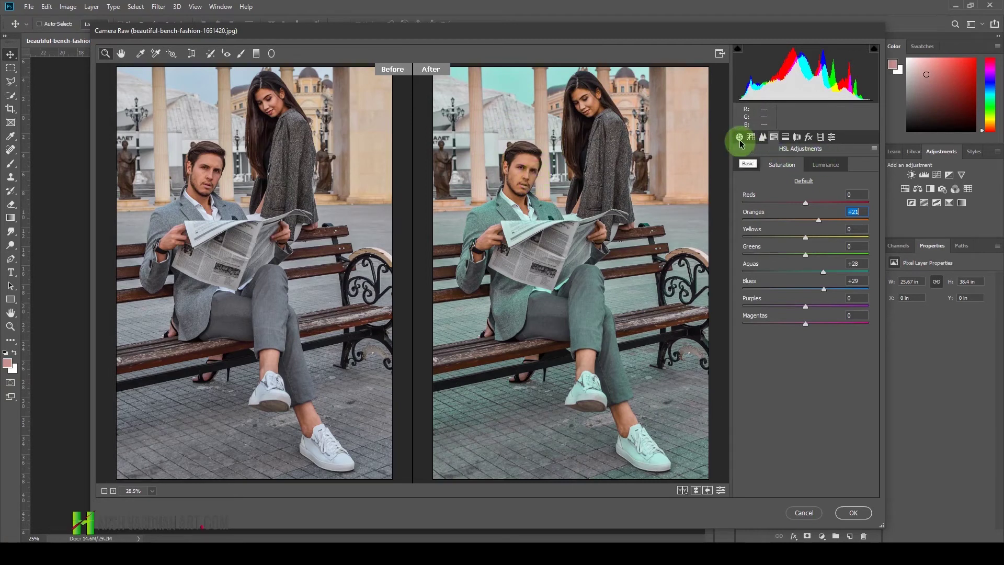
- Open the Basic adjustments and look over the White Balance options, keeping As Shot
key(super+plus)
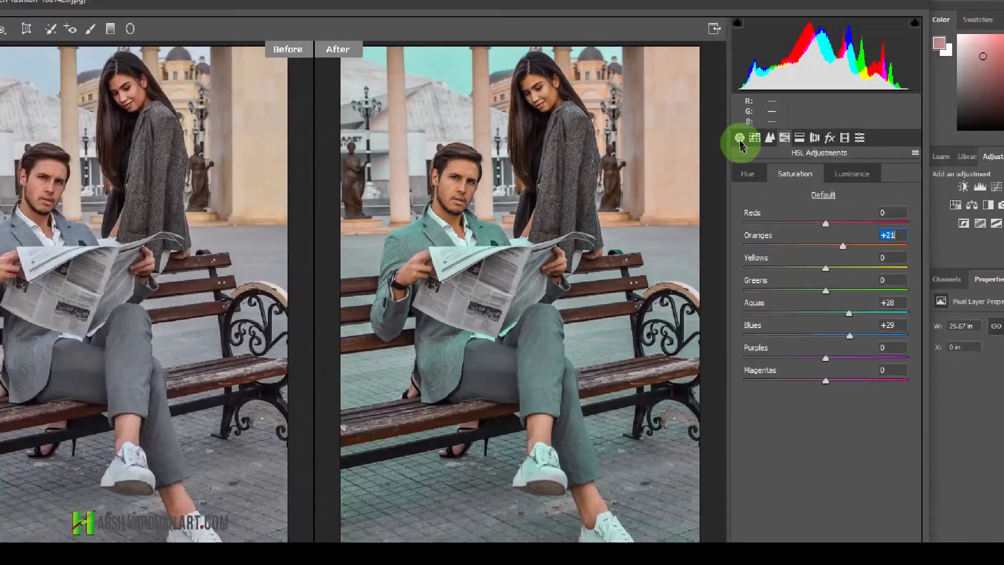
key(super+minus)
click(739, 138)
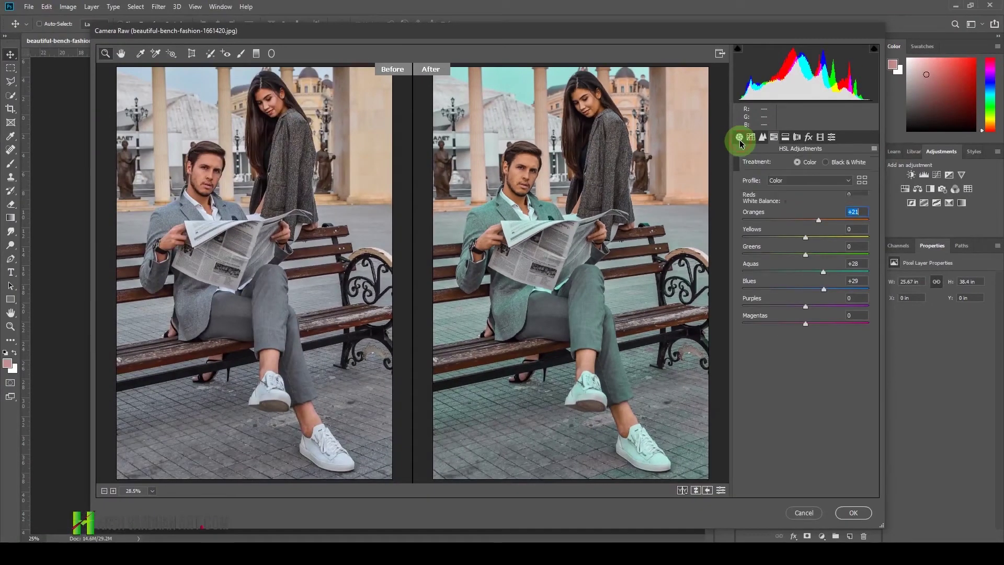
key(super+plus)
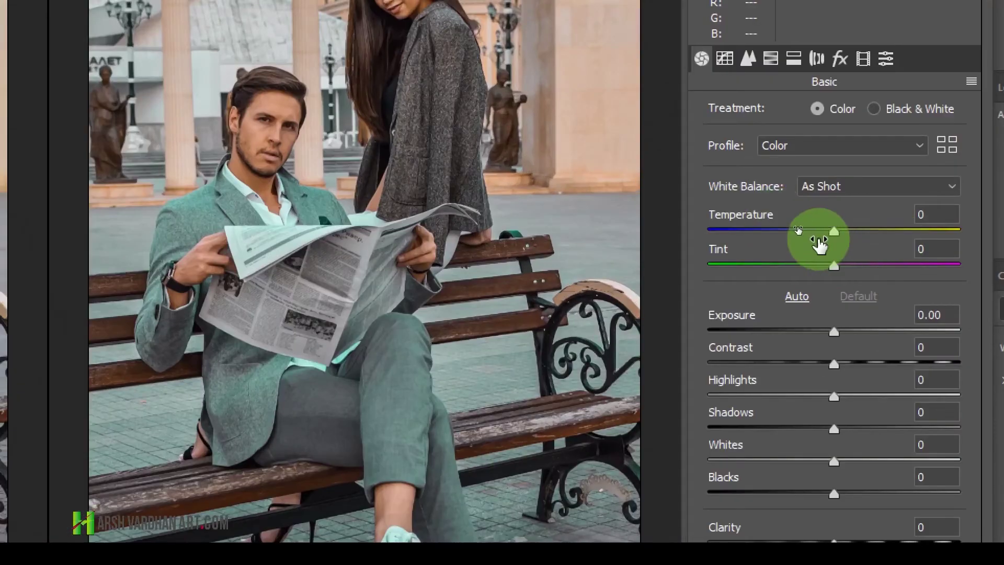
click(839, 193)
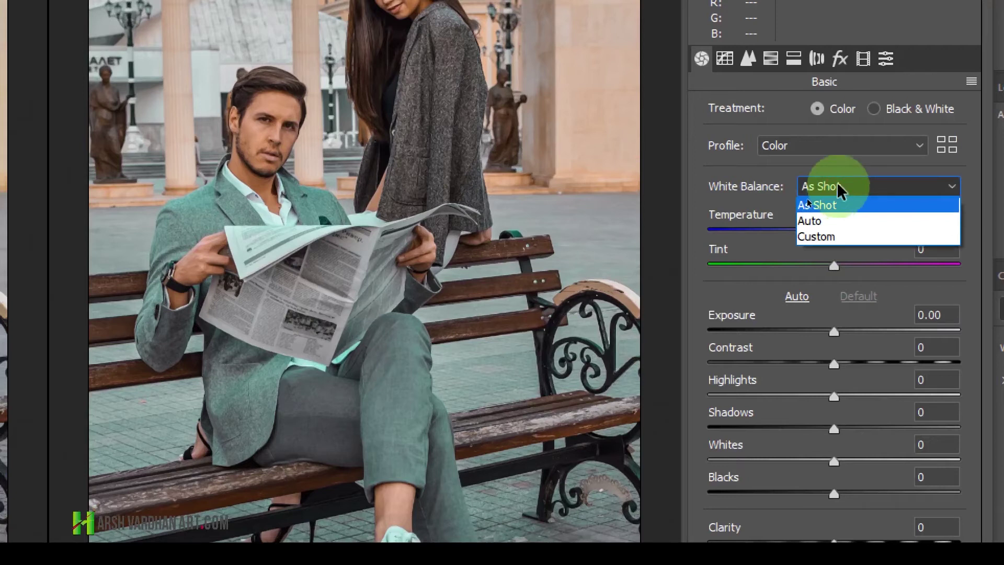
click(843, 165)
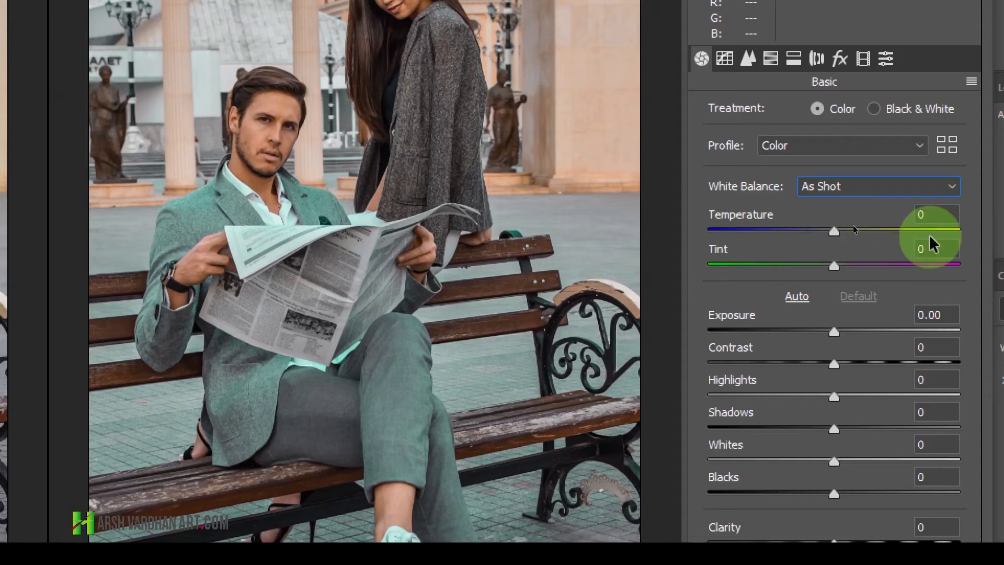
- Try white balance temperatures of +47, -22 and -28, and settle on -13
drag(834, 231, 894, 232)
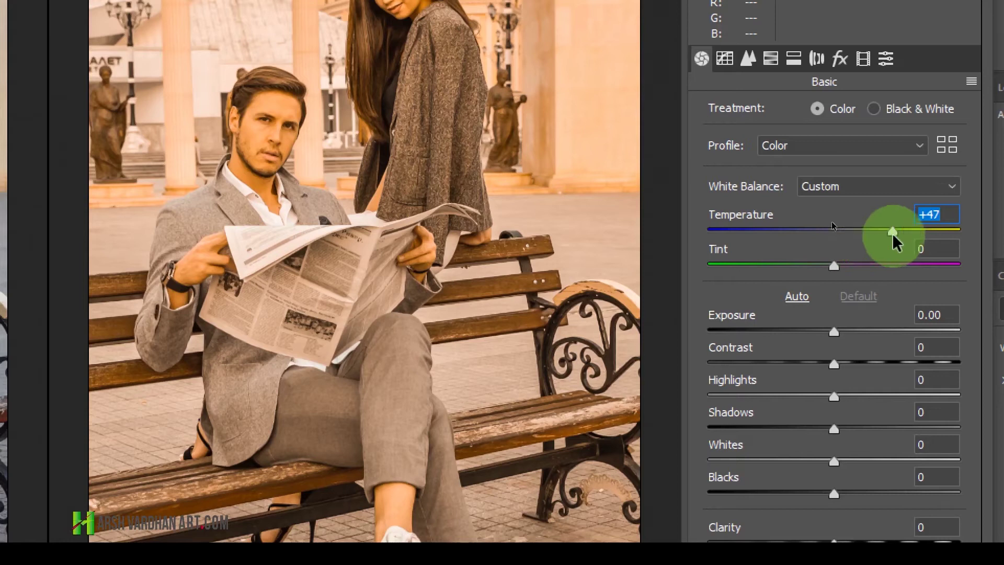
drag(893, 234, 806, 232)
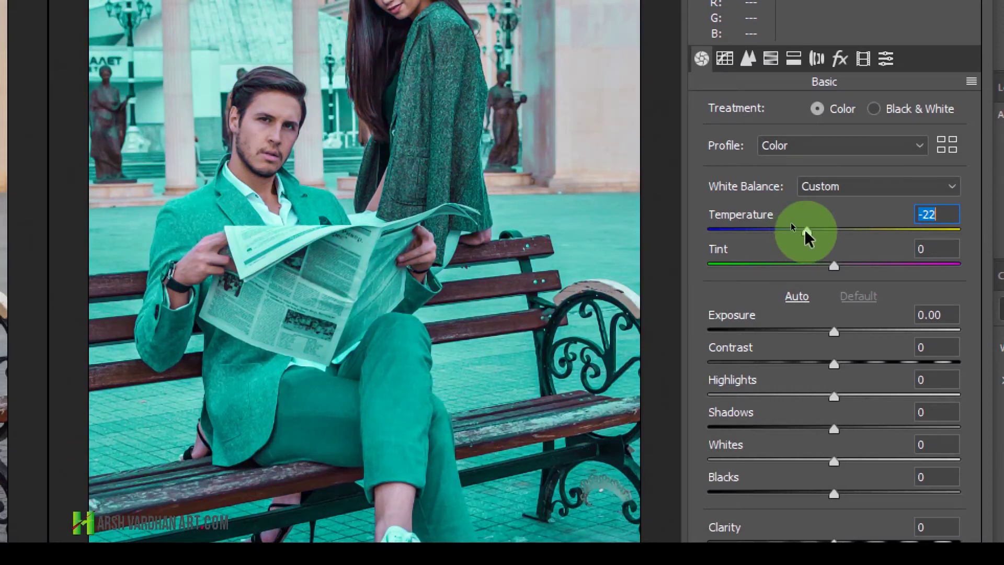
key(super+minus)
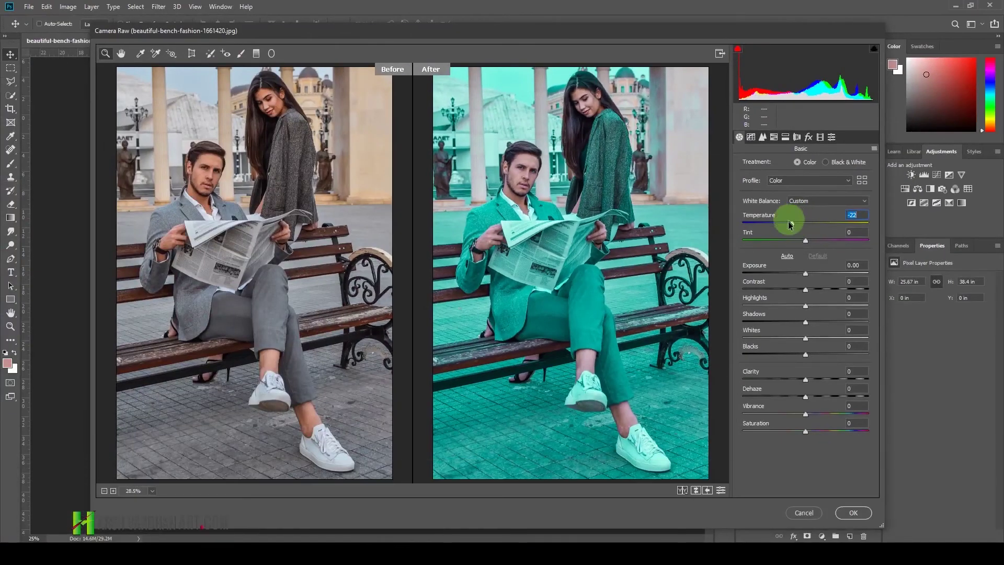
mouse_move(795, 225)
mouse_down()
mouse_move(764, 225)
mouse_move(790, 226)
mouse_up()
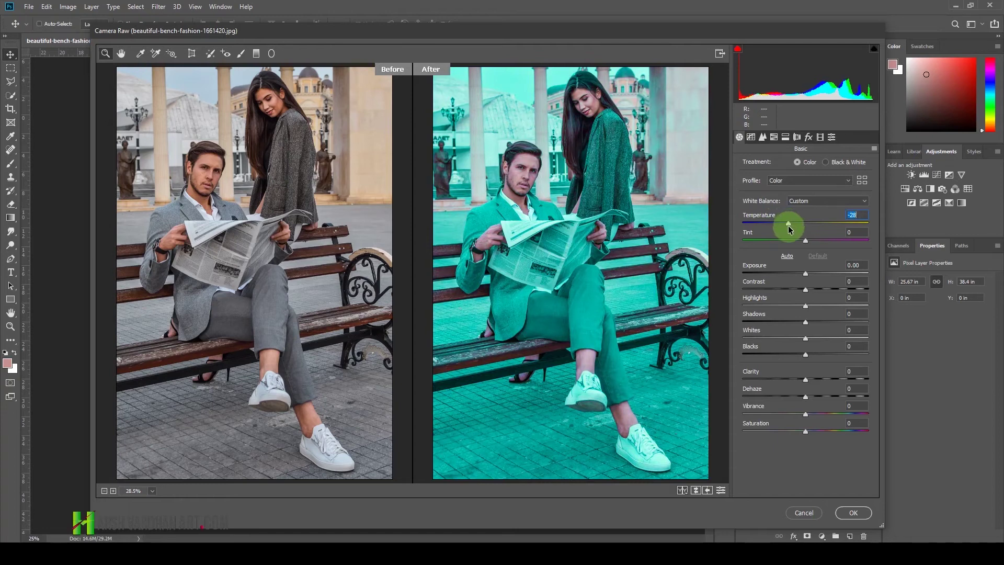
drag(791, 226, 797, 226)
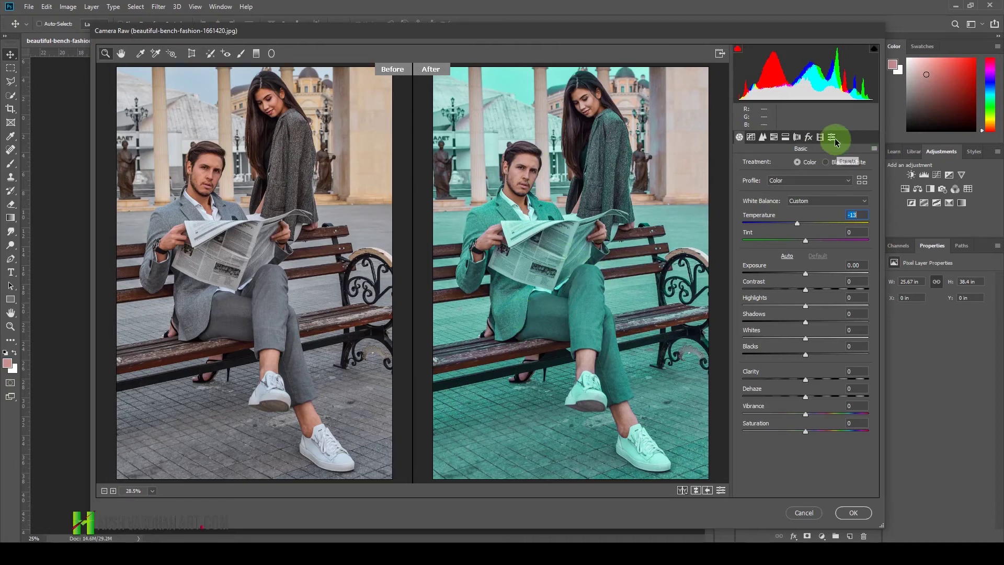
- Start a new Camera Raw preset from the current settings and name it "Teal Orange Look-Test"
key(super)
key(super+plus)
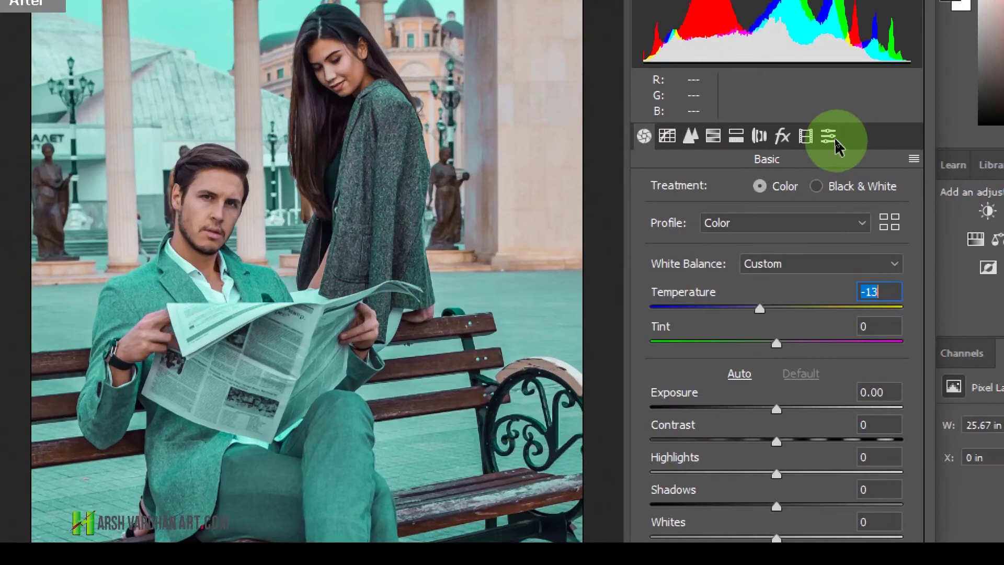
click(829, 138)
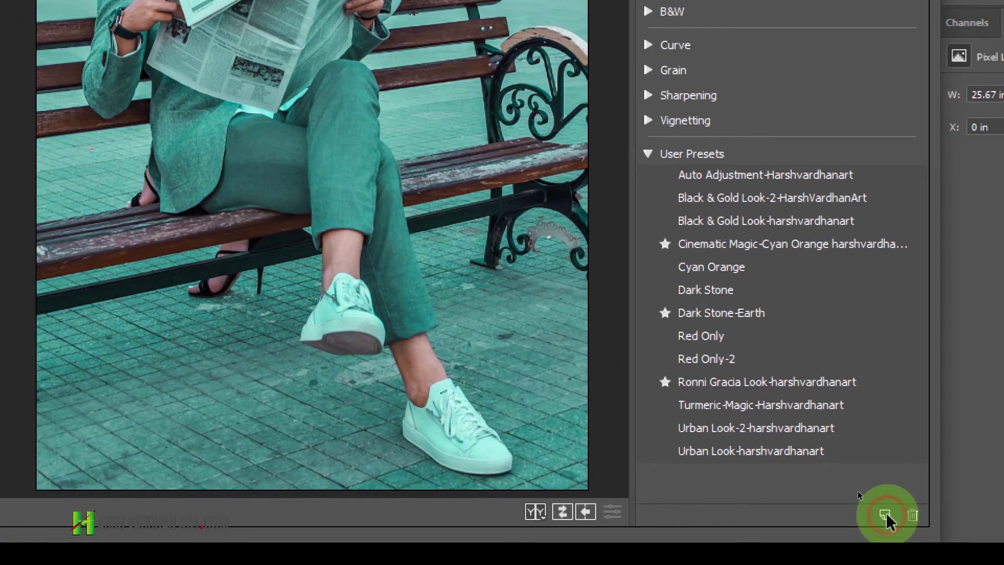
click(886, 513)
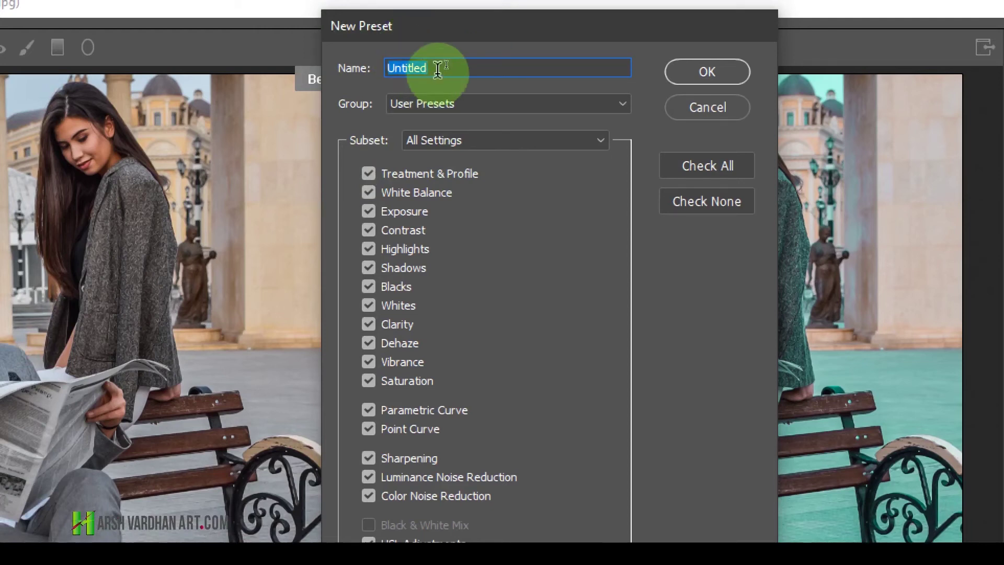
text(Teal Orange )
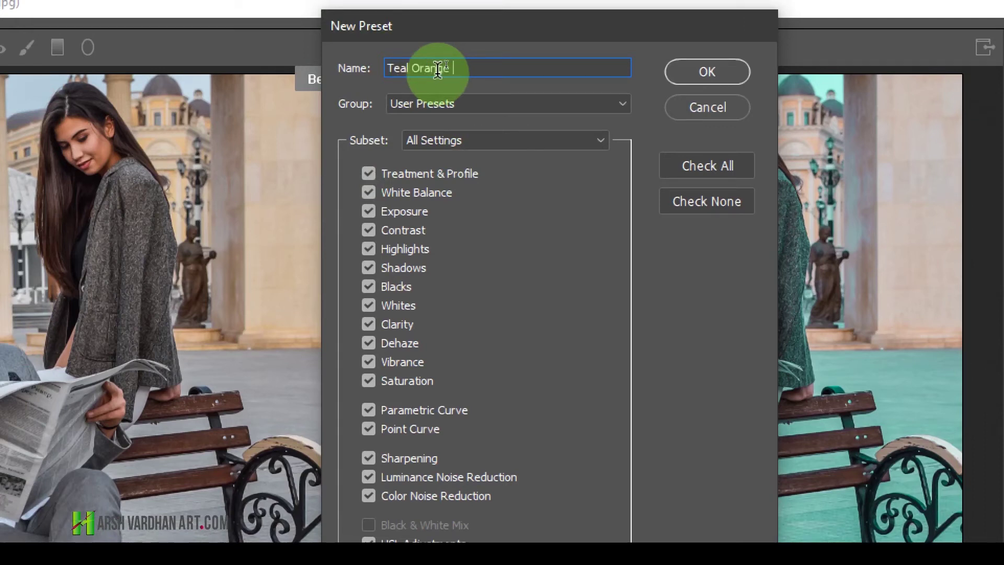
text(Look-Test)
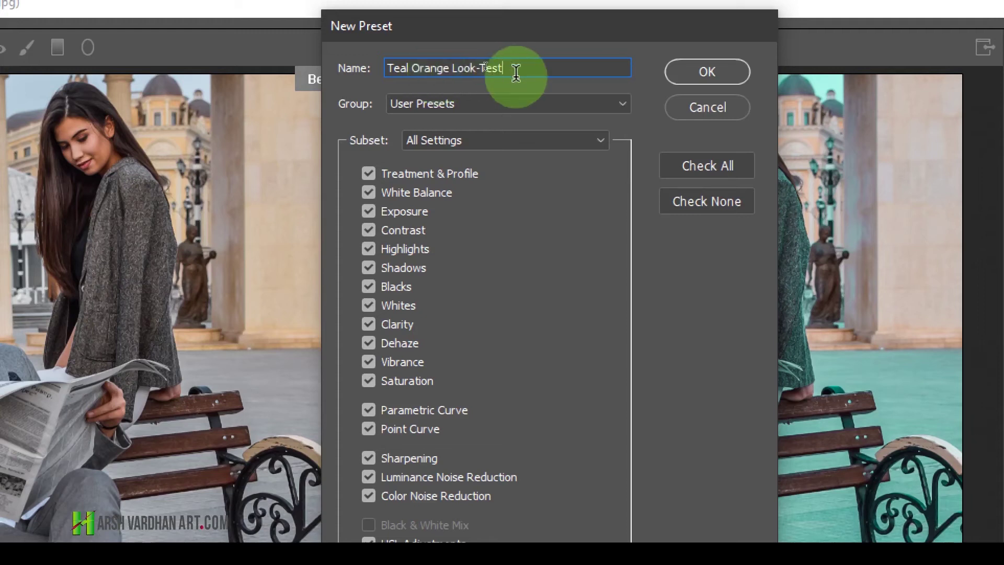
- Keep the new preset in the User Presets group with the All Settings subset
click(459, 101)
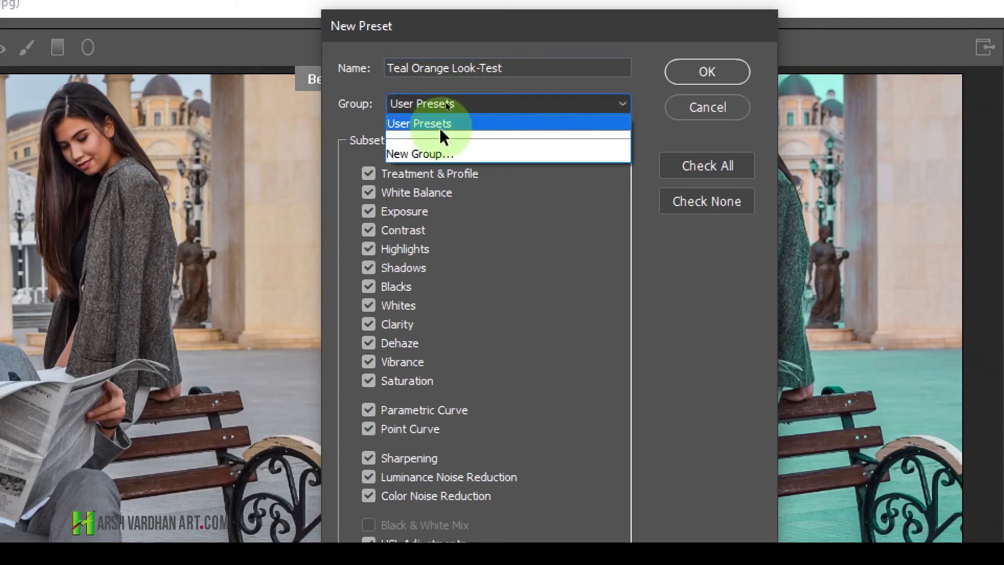
click(442, 124)
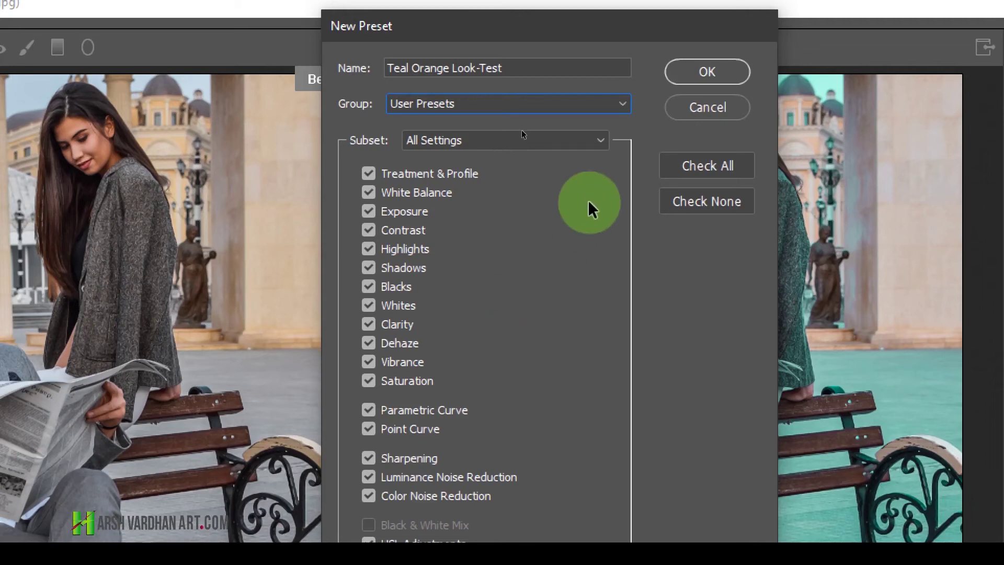
click(438, 138)
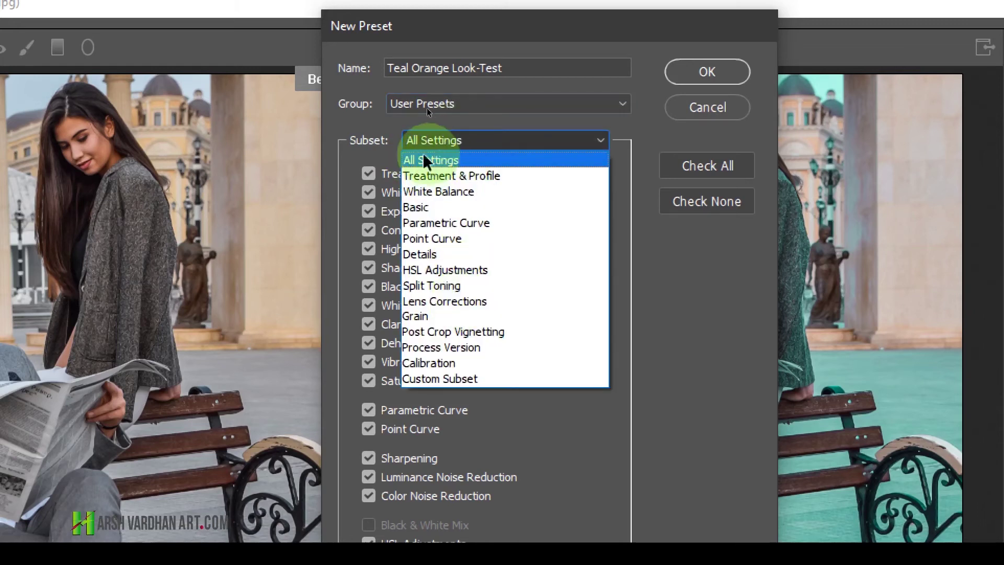
click(383, 157)
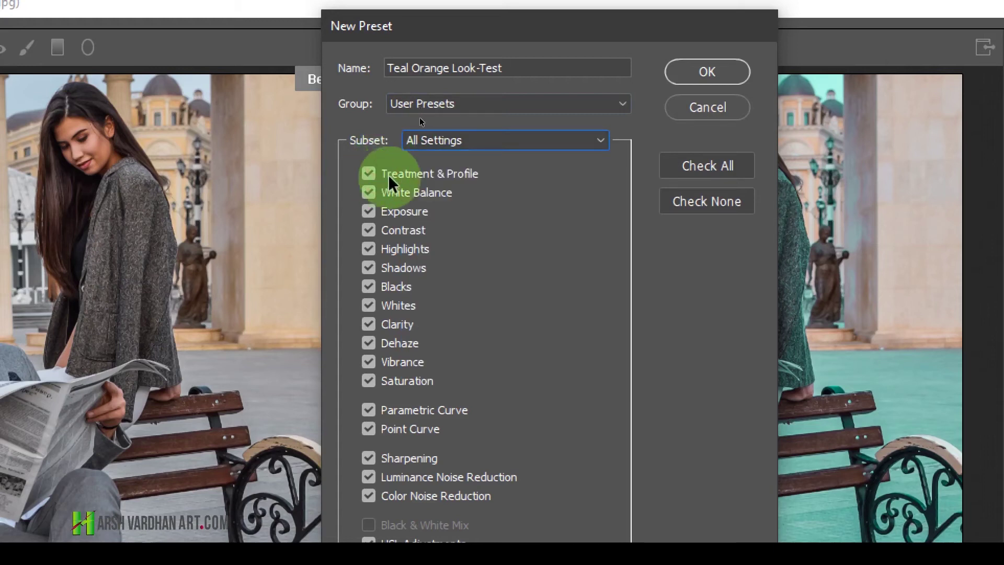
- Limit the new preset to the White Balance and HSL Adjustments settings only, and save it
click(702, 200)
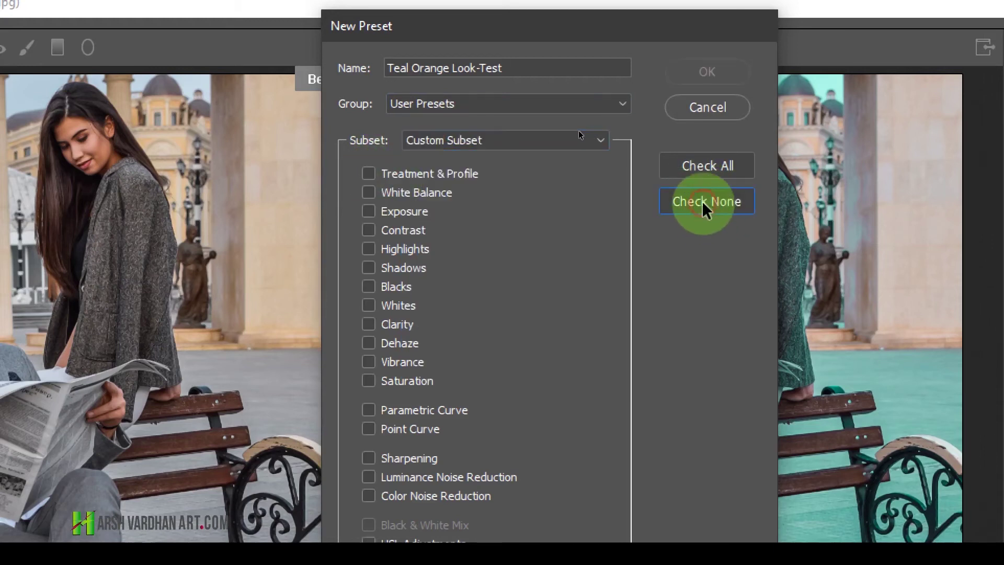
click(368, 192)
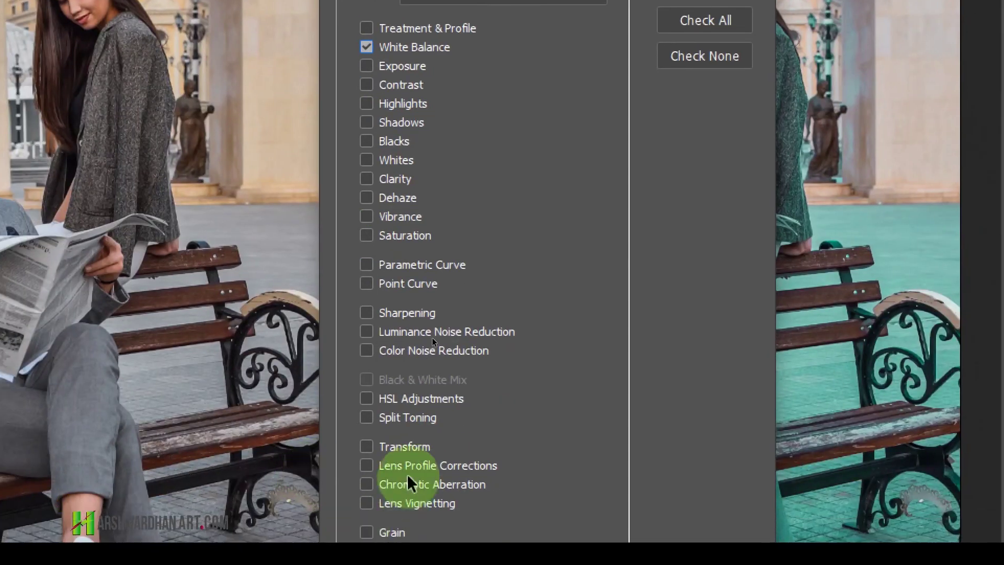
click(366, 399)
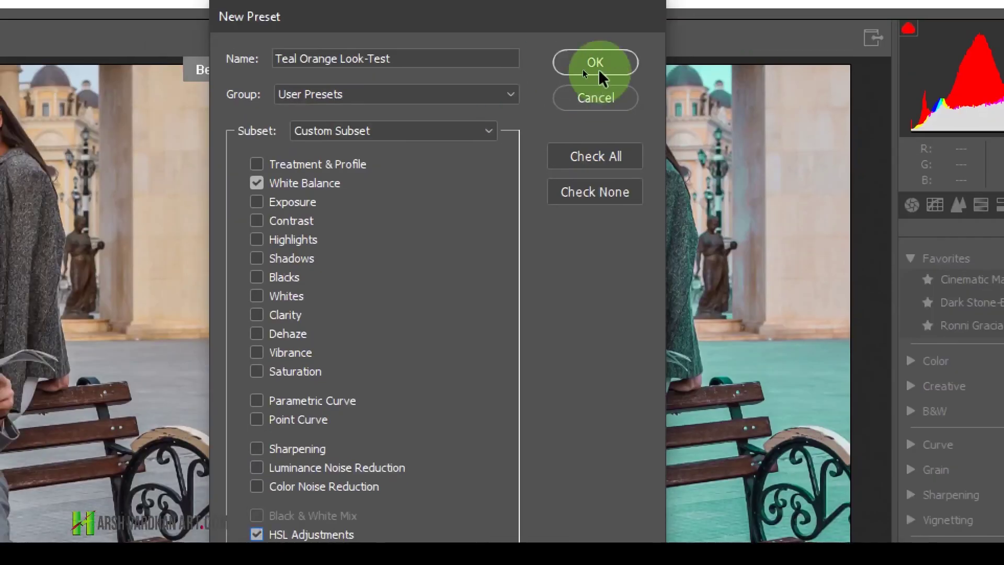
click(600, 66)
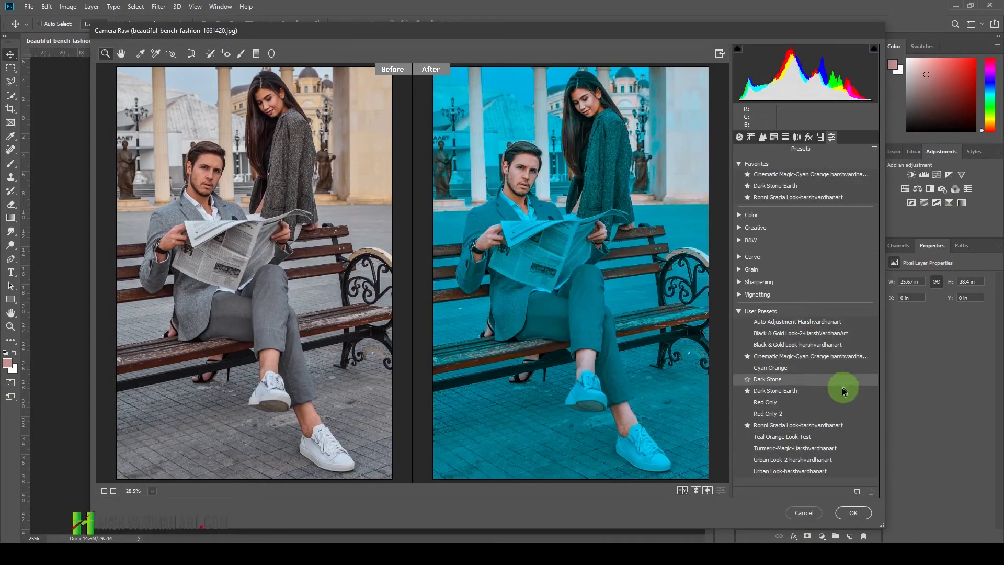
- Find the Teal Orange Look-Test preset among the User Presets and apply it to the ungraded photo
key(super+plus)
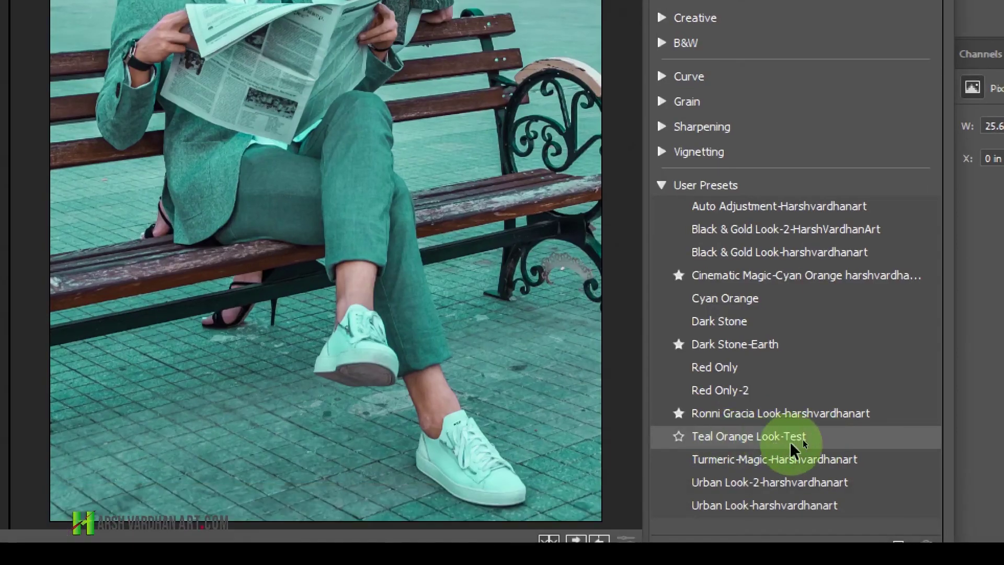
key(super+minus)
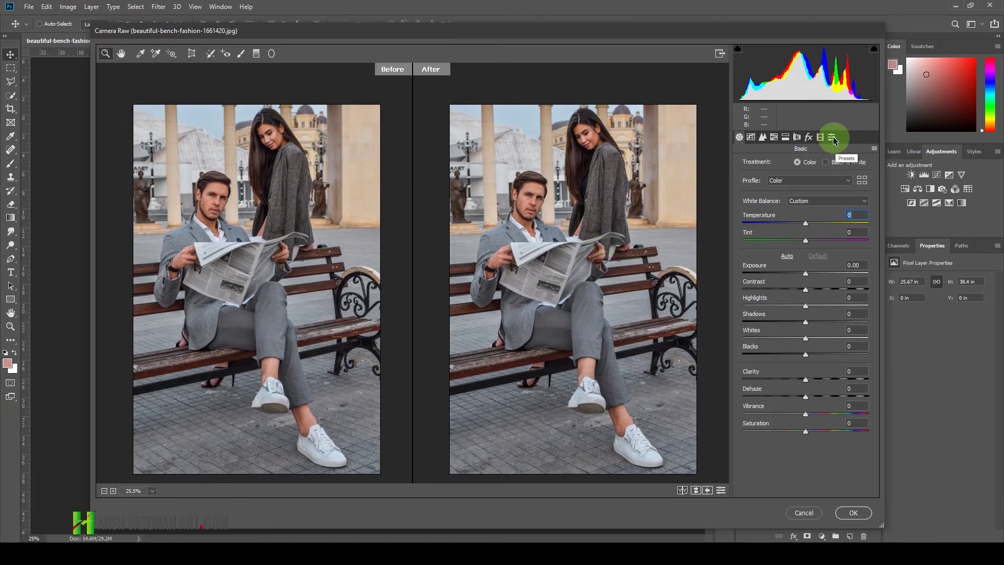
key(super+plus)
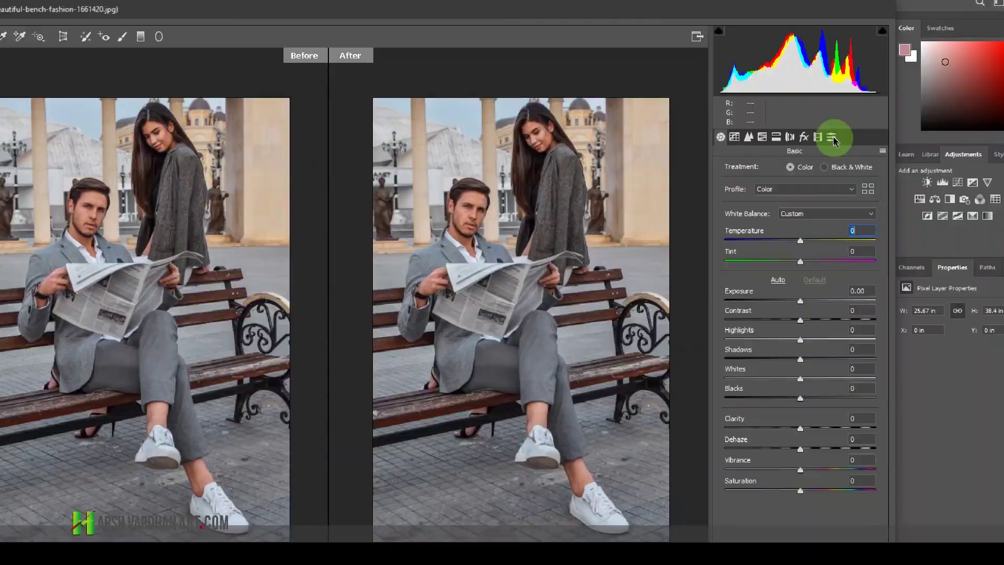
click(829, 138)
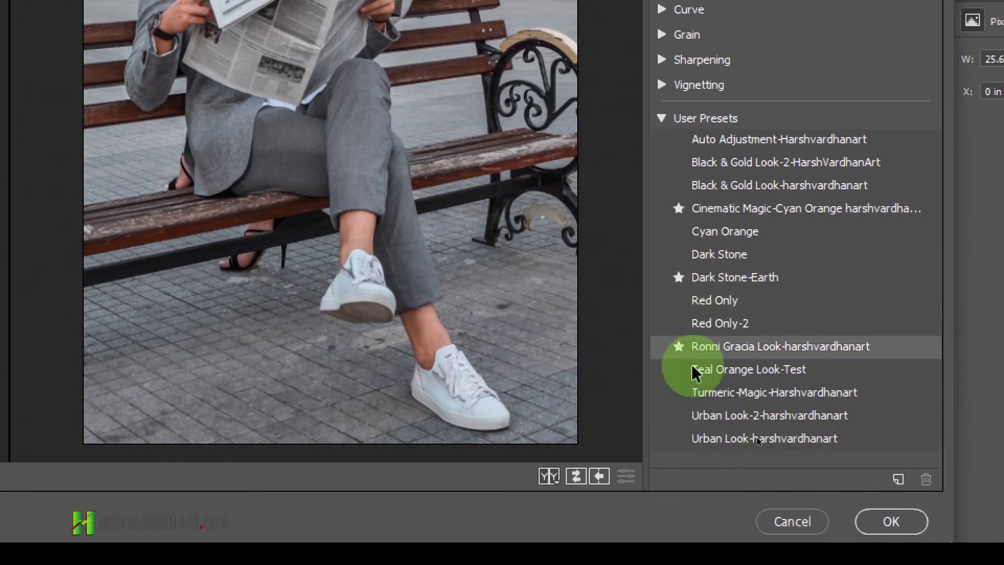
click(745, 378)
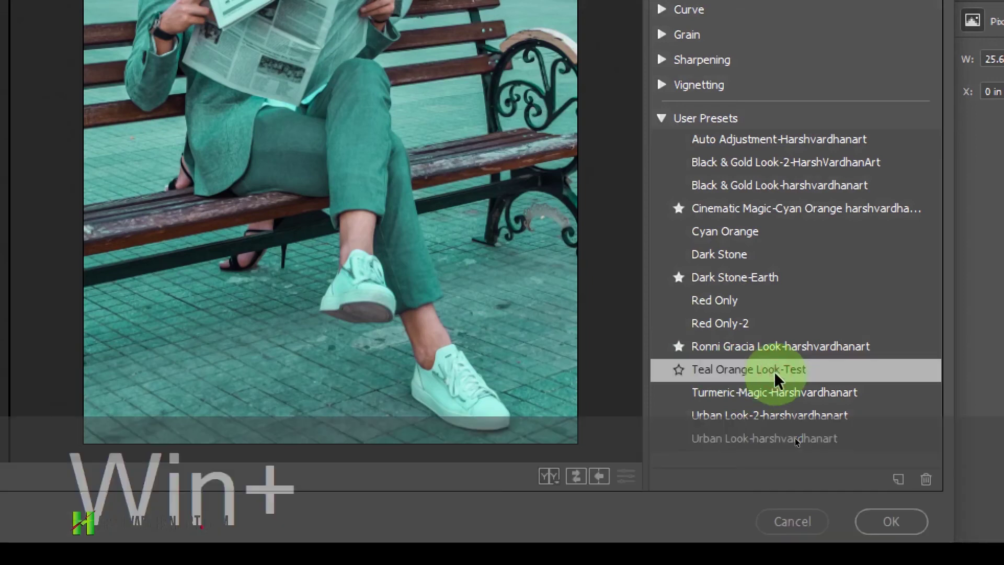
key(super+minus)
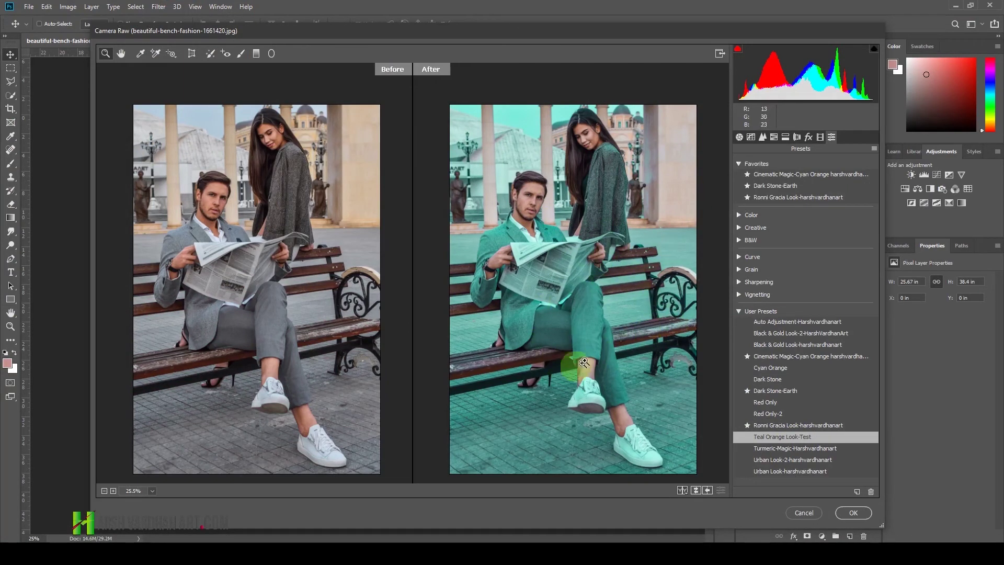
- Try a white balance temperature of -6 on the graded photo, and reset it to 0
click(740, 137)
click(797, 224)
drag(799, 226, 804, 225)
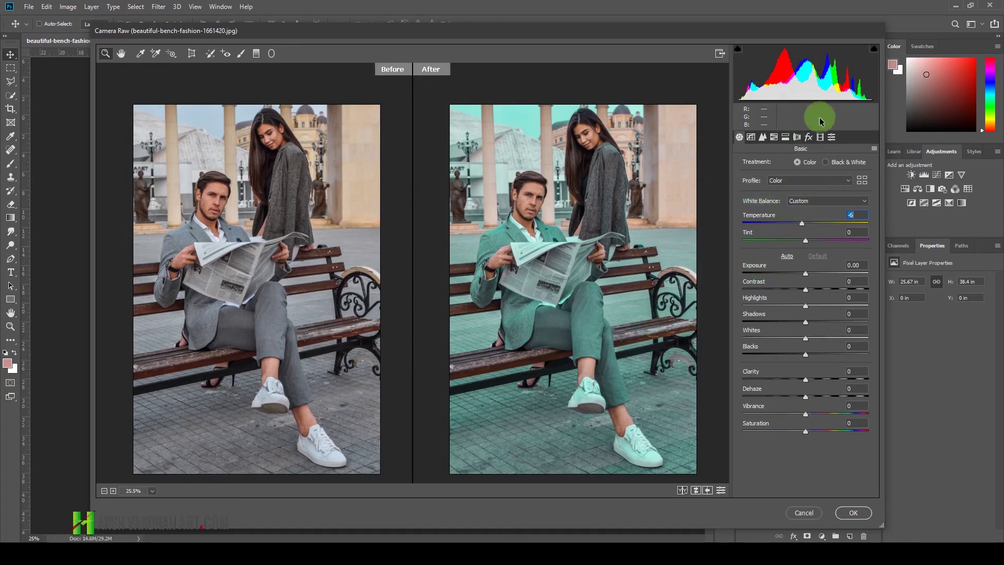
click(831, 137)
drag(806, 223, 803, 226)
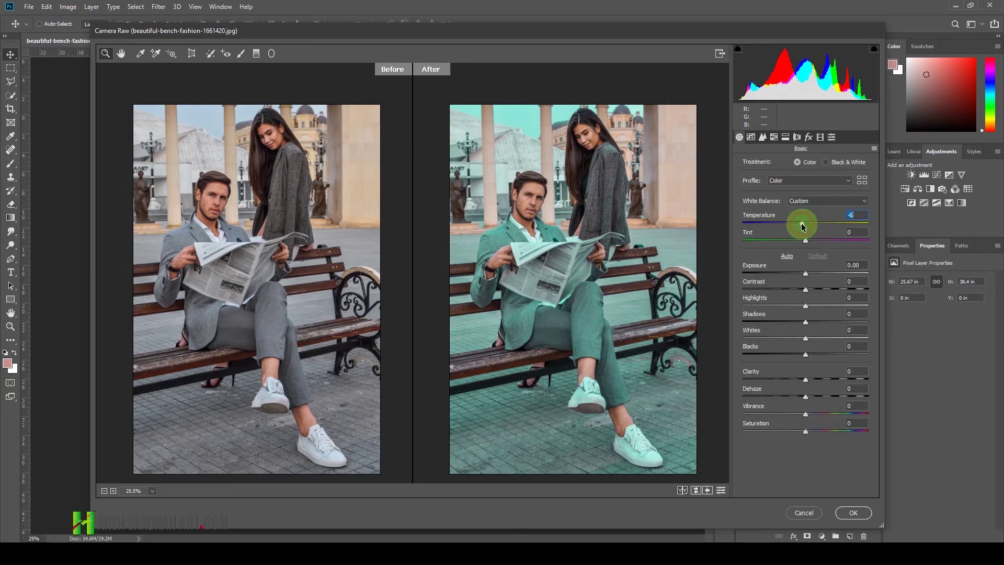
- Reset all hue and saturation values of the HSL Adjustments to their defaults
click(774, 137)
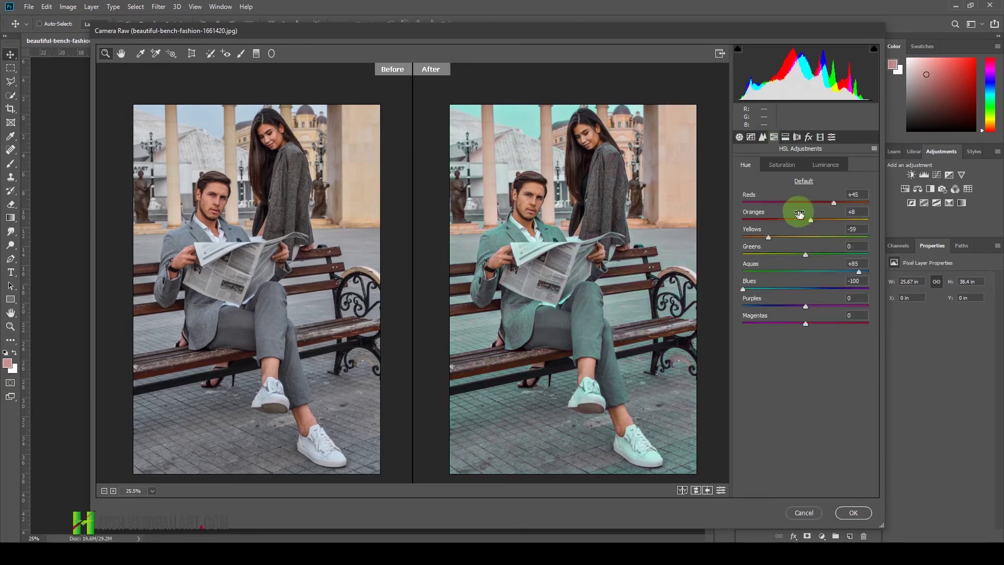
click(804, 181)
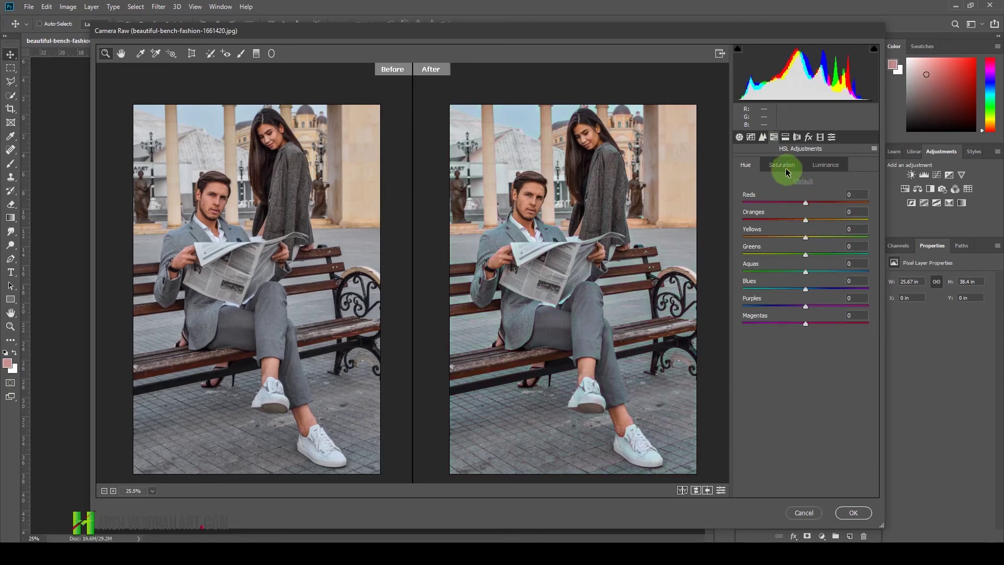
click(782, 165)
click(806, 182)
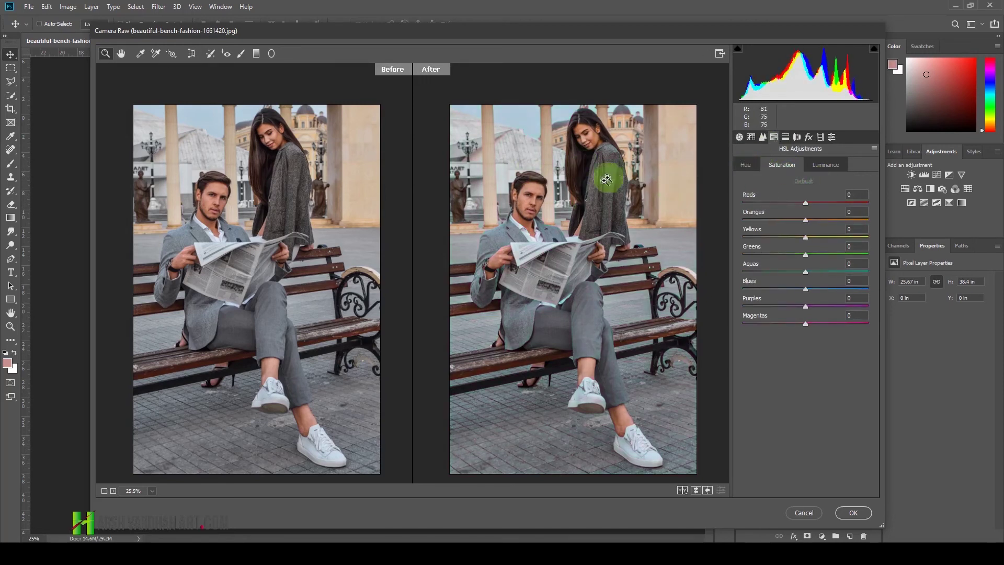
- Try shifting the Red Primary hue in Calibration both ways, up to +79, and reset it to 0
click(821, 138)
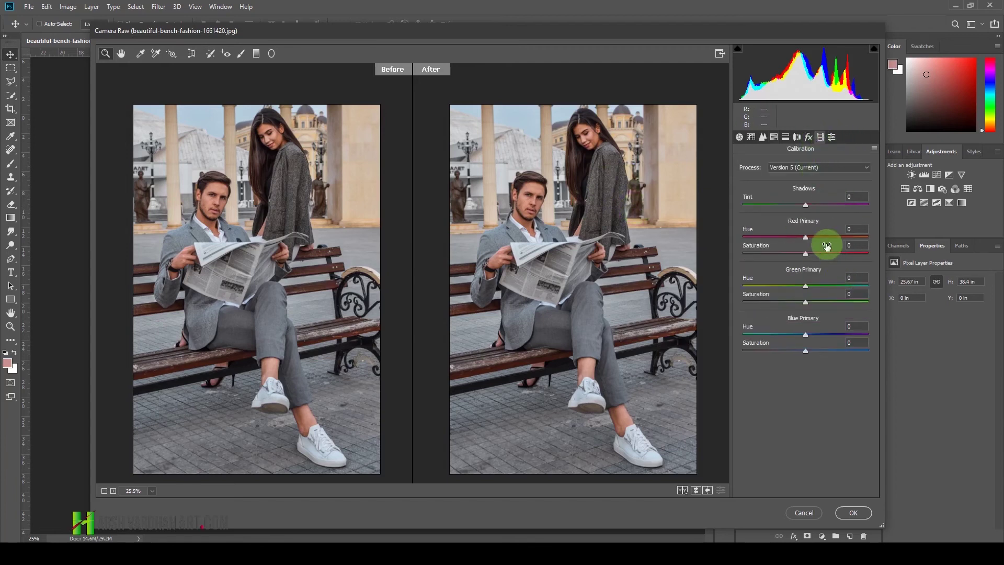
key(super+equal)
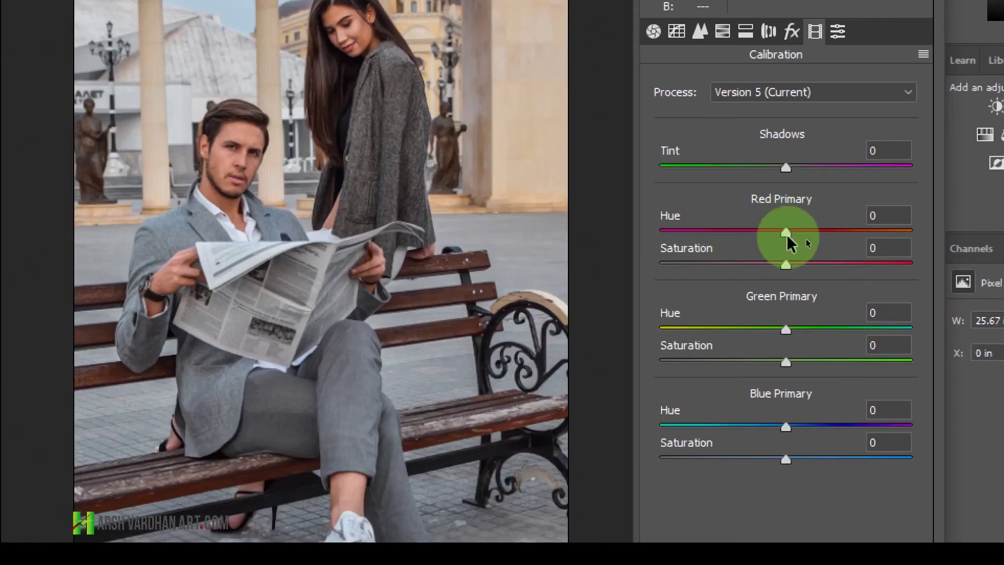
drag(785, 231, 668, 231)
click(883, 231)
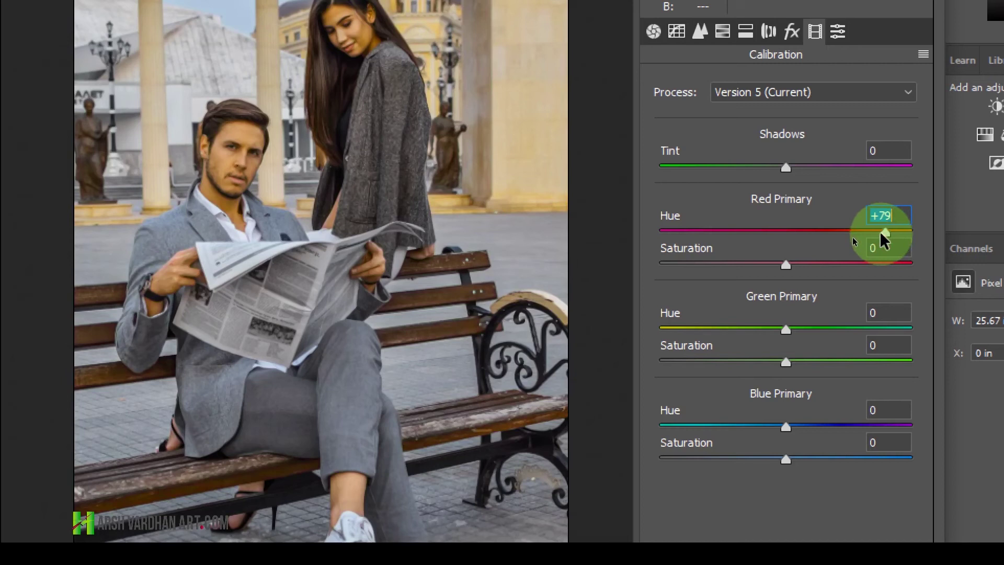
double_click(883, 233)
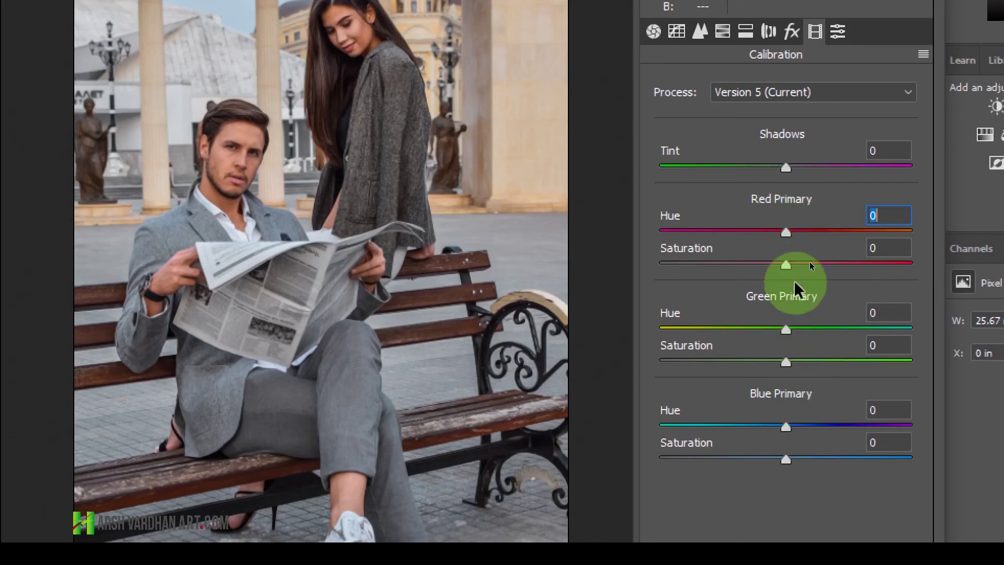
- In Calibration, set the Red Primary hue to +33 and its saturation to +7
click(723, 32)
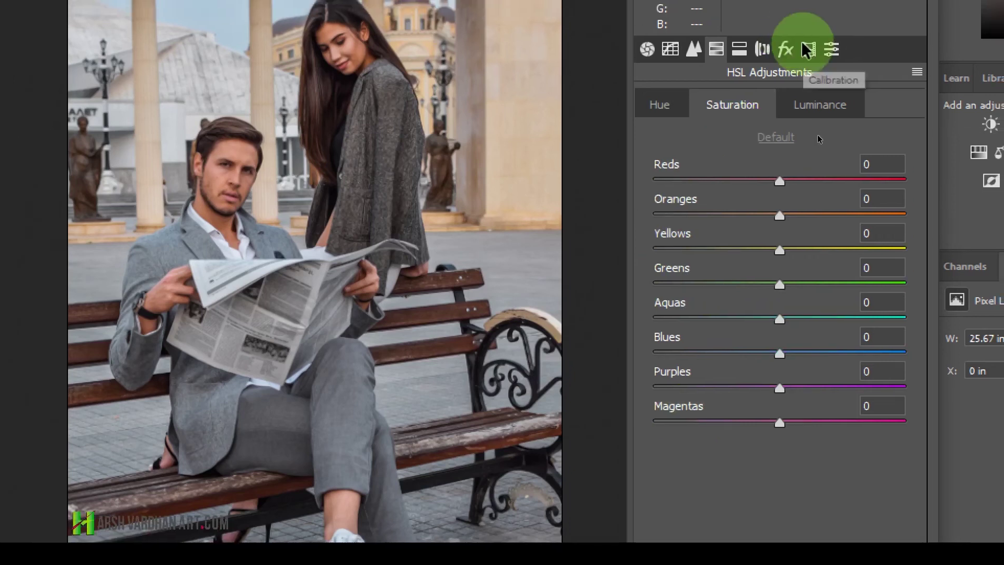
click(815, 32)
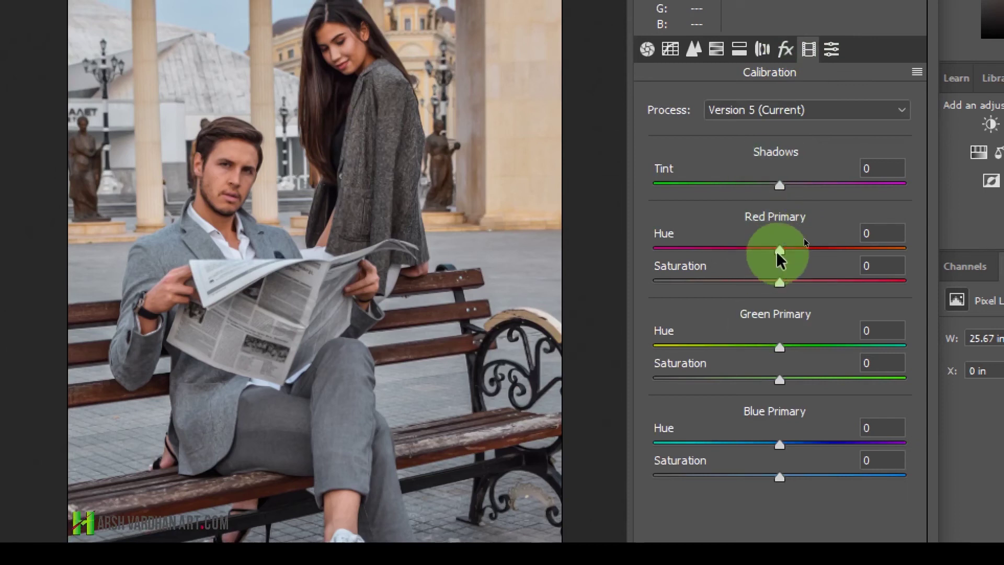
key(super+minus)
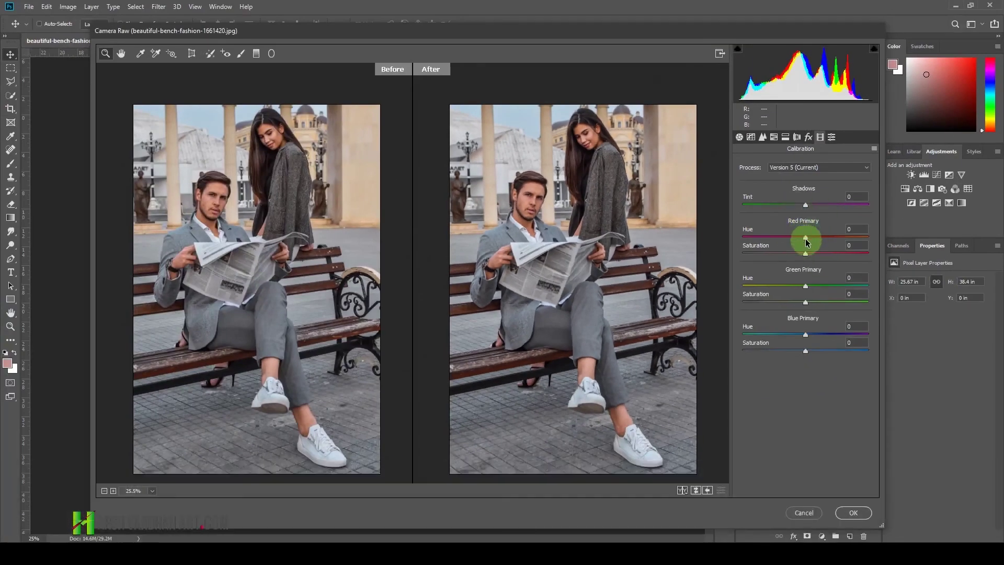
drag(808, 239, 815, 240)
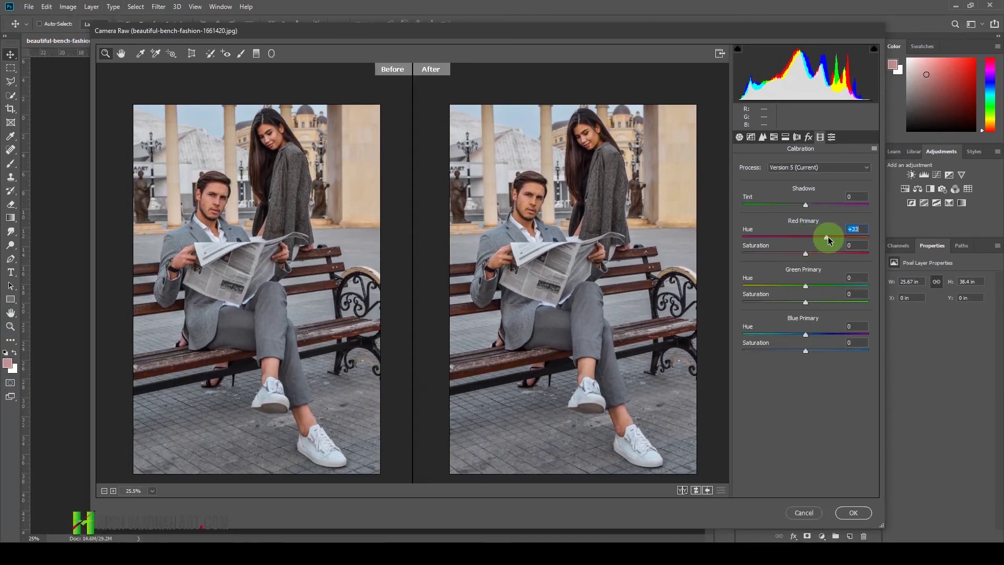
drag(833, 237, 826, 237)
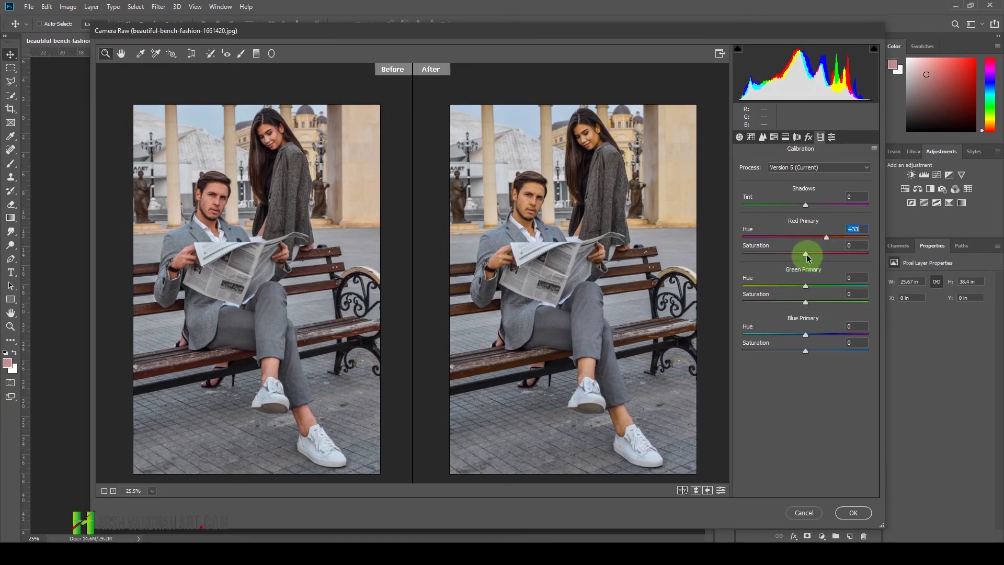
drag(807, 253, 811, 253)
- Set the Blue Primary hue to -66 and its saturation to +6
click(806, 335)
drag(806, 336, 764, 333)
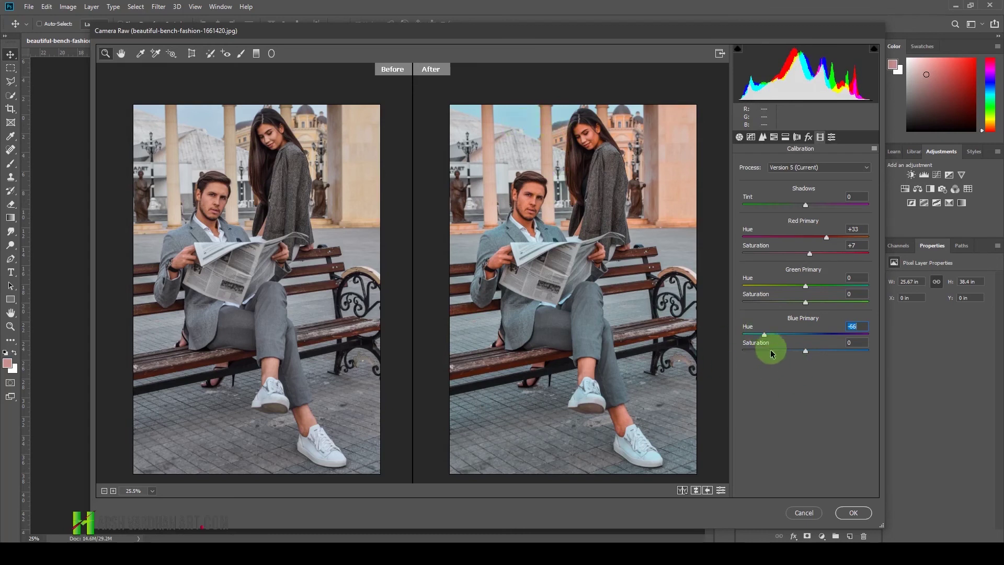
drag(805, 351, 811, 354)
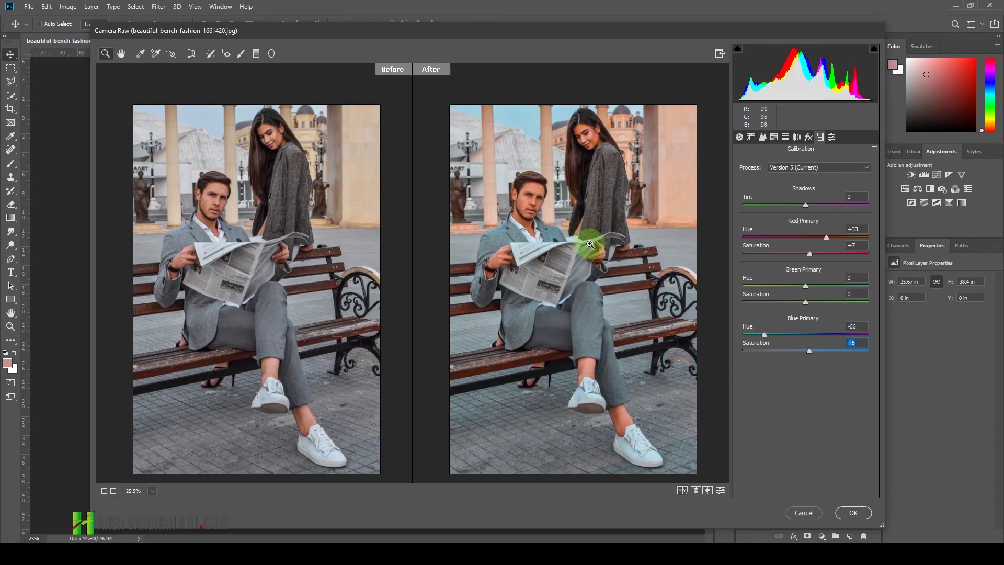
- Set the white balance temperature to -13 and the Green Primary hue in Calibration to +3
click(740, 137)
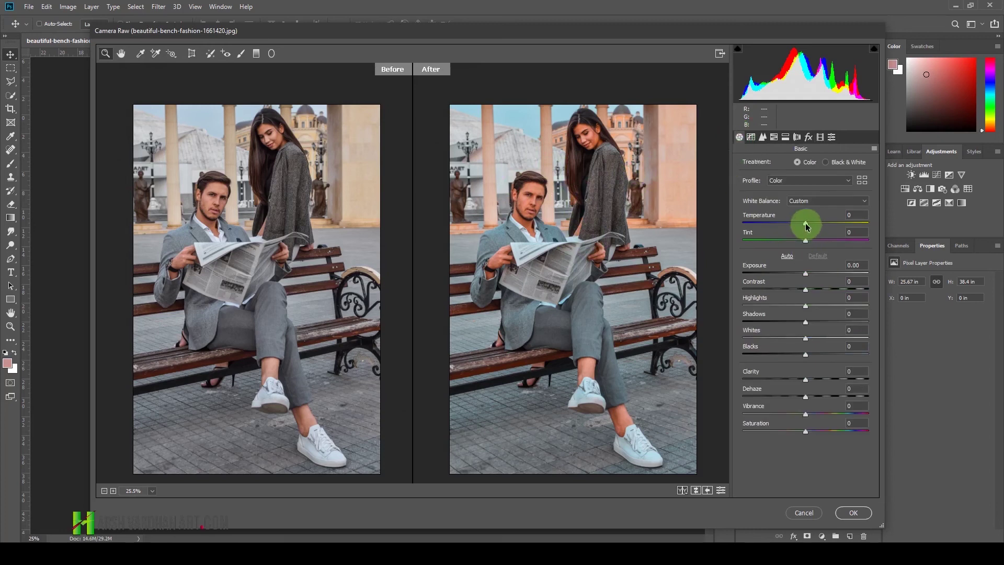
drag(807, 226, 803, 226)
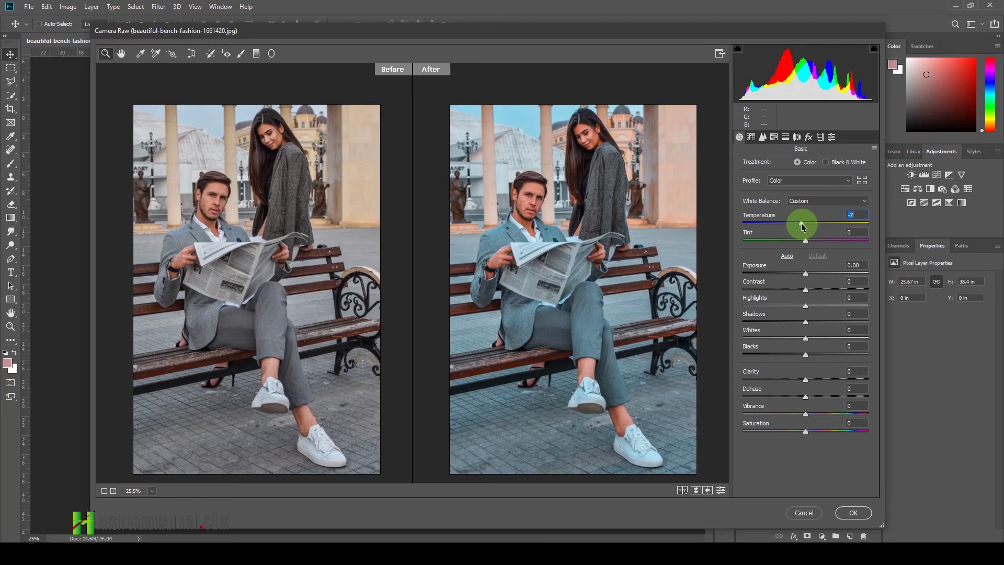
drag(802, 226, 819, 149)
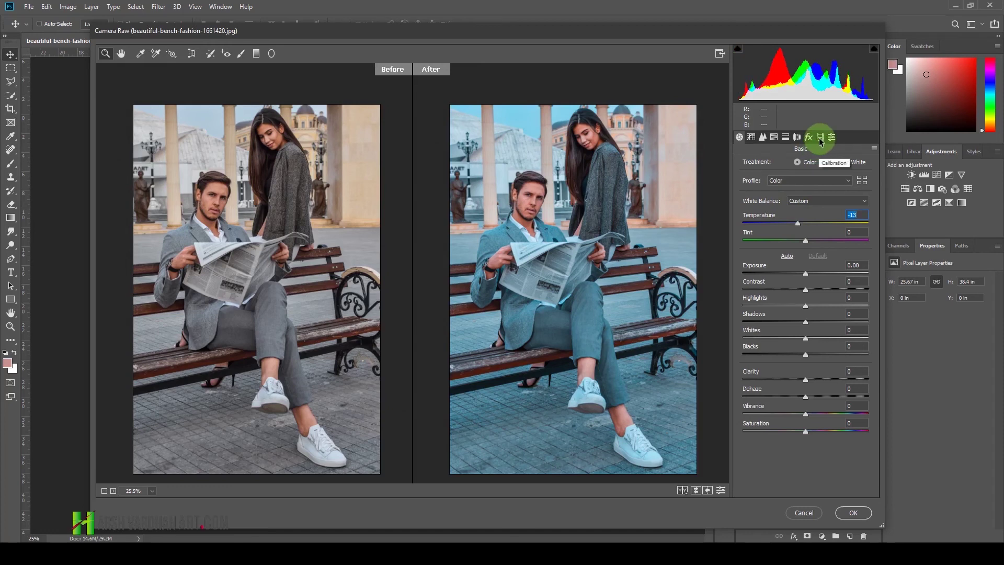
click(820, 137)
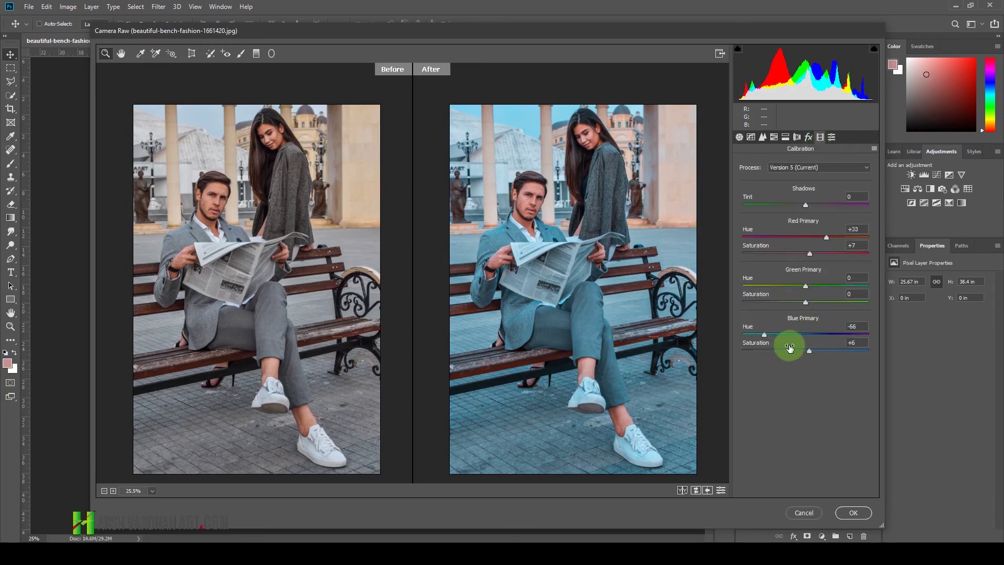
mouse_move(807, 288)
mouse_down()
mouse_move(821, 287)
mouse_move(786, 286)
mouse_move(829, 289)
mouse_move(802, 289)
mouse_move(808, 294)
mouse_up()
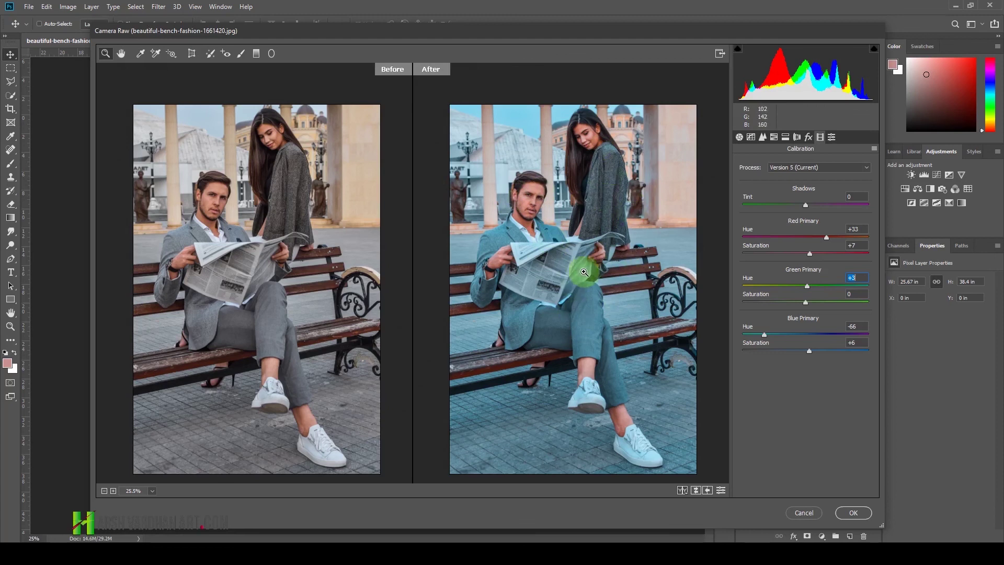
- Start saving the current Camera Raw settings as a custom subset containing only White Balance, Process Version and Calibration
click(832, 136)
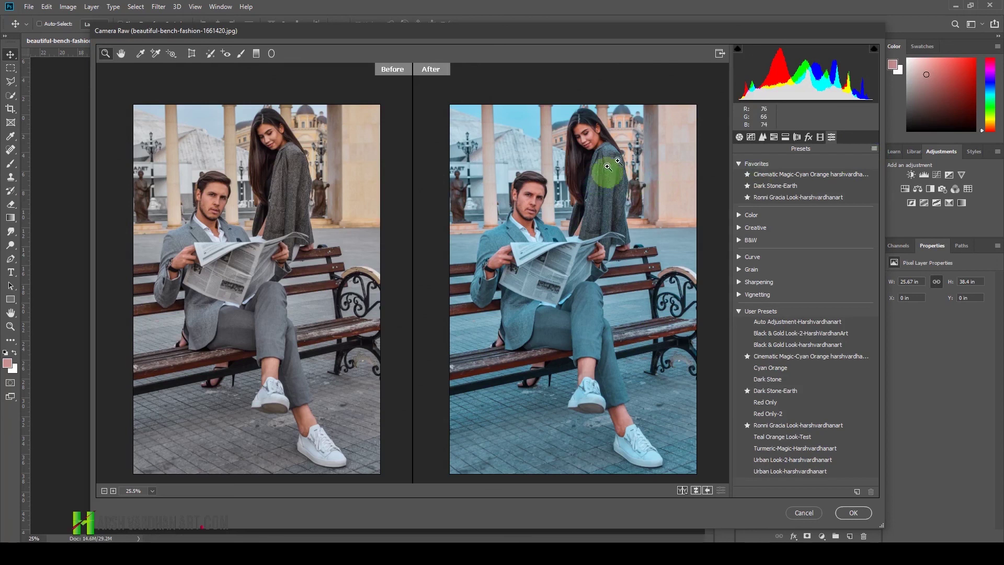
key(super+plus)
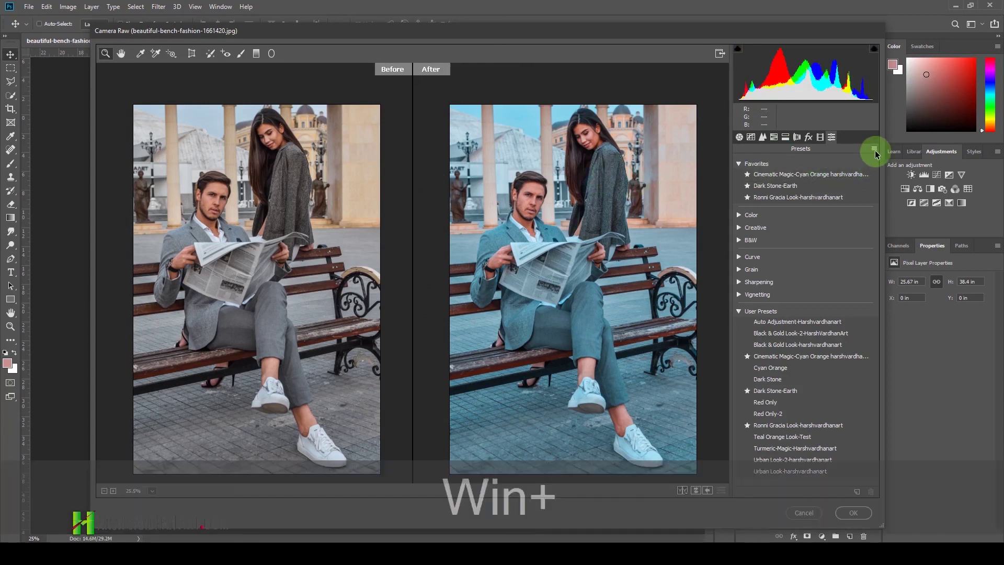
click(873, 148)
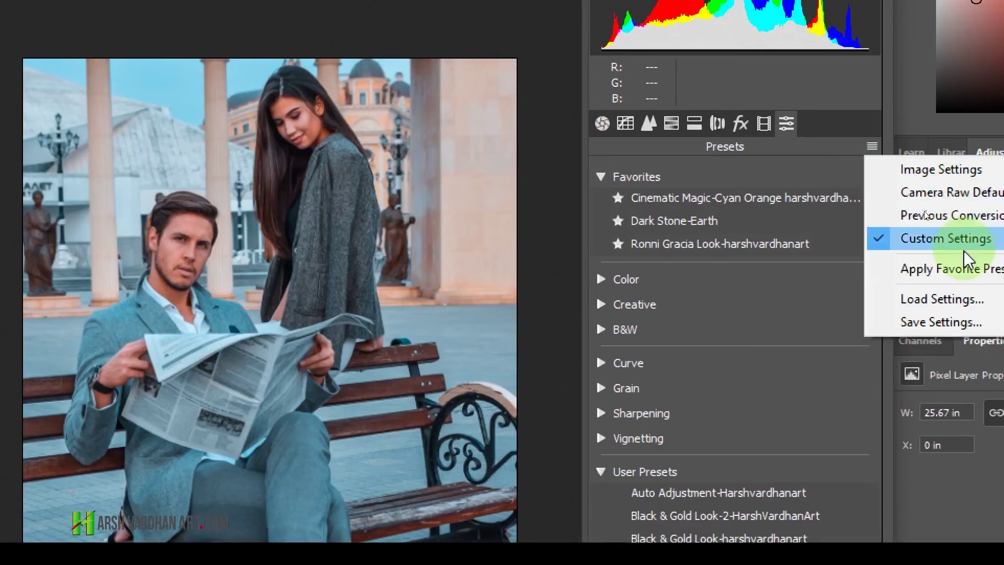
click(960, 330)
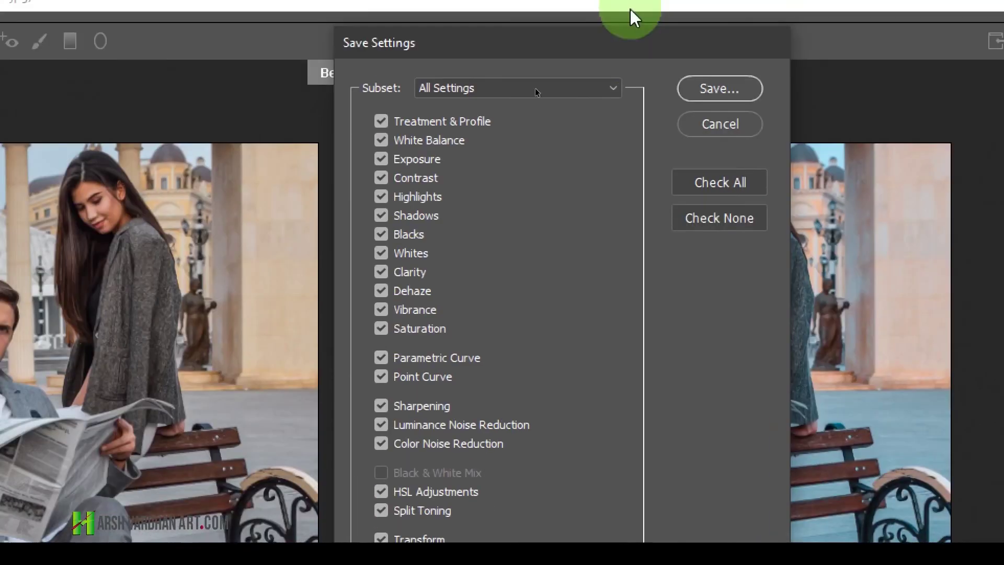
click(714, 225)
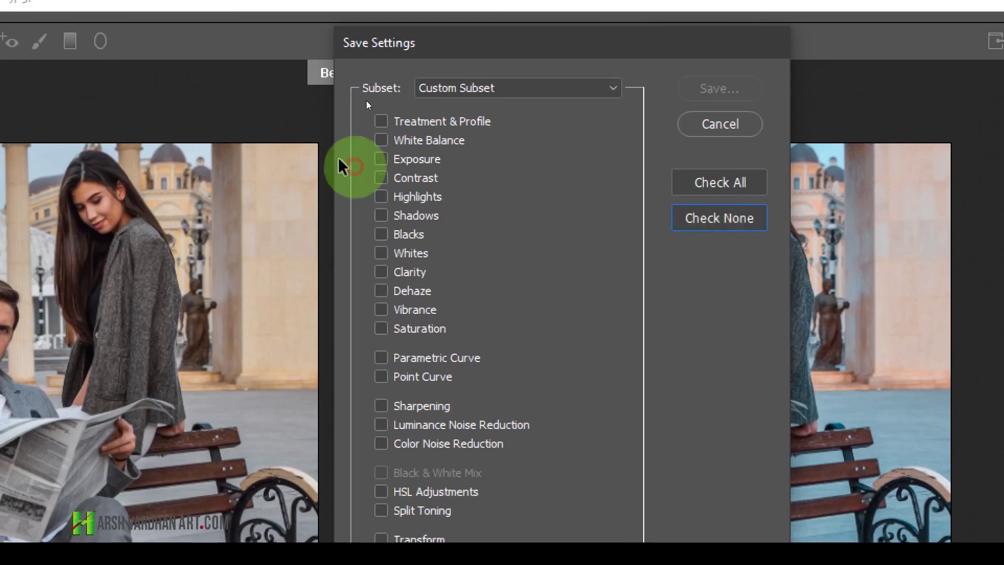
click(380, 141)
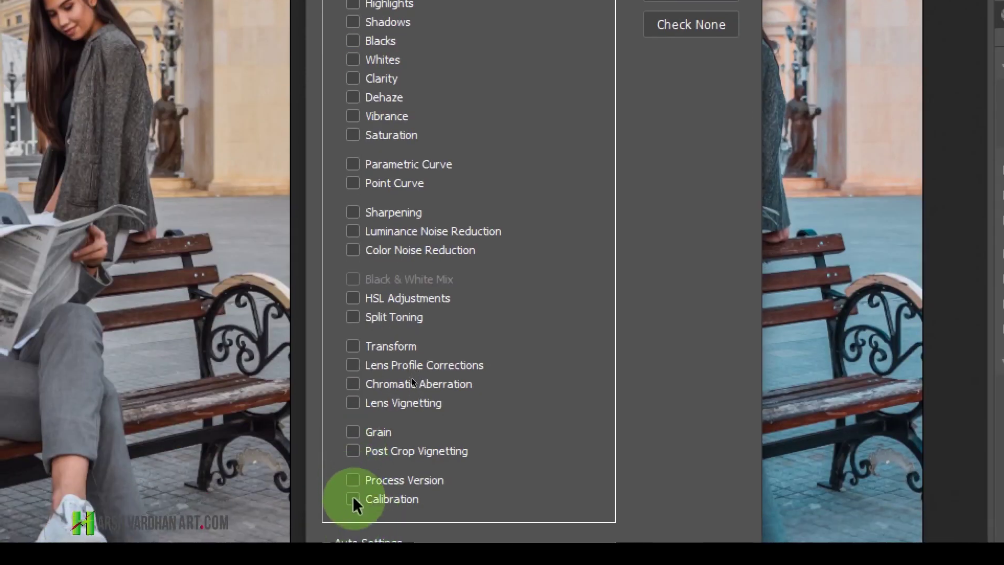
click(353, 499)
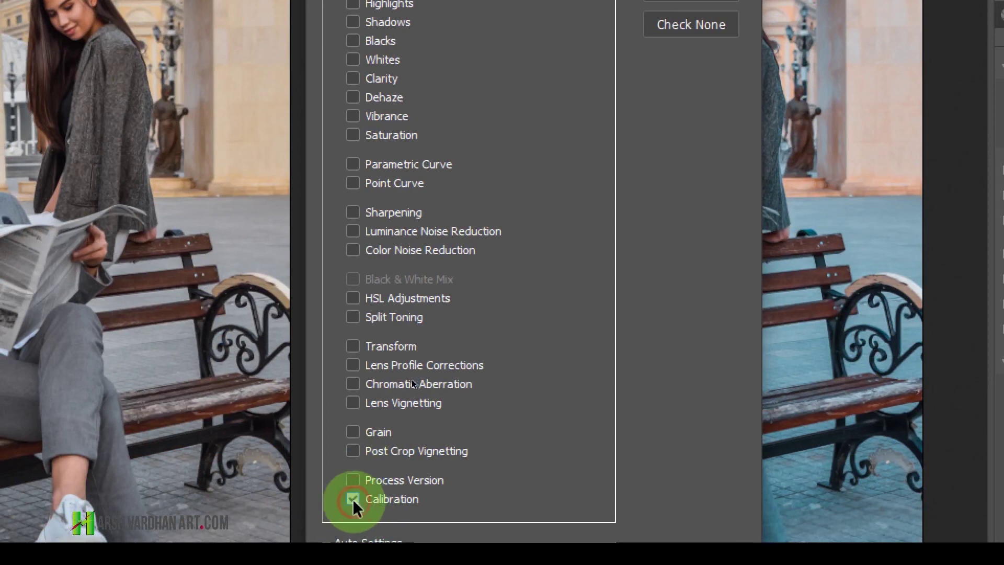
click(352, 481)
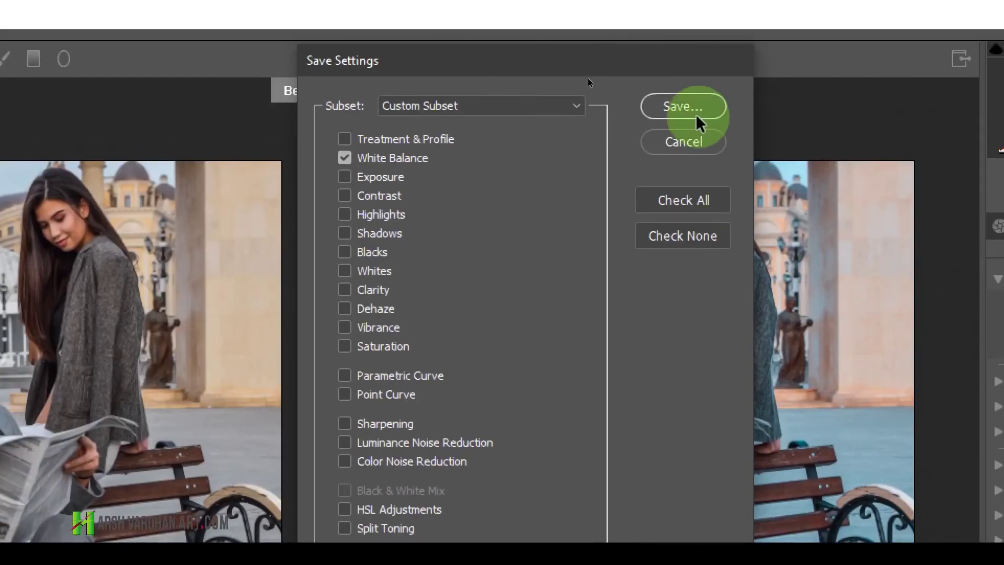
- Save the settings as "Teal Orange Look-Caliberation-harshvardhanart.xmp" in the "Actions Presets Harshvardhanart.com" folder on Google Drive
click(680, 106)
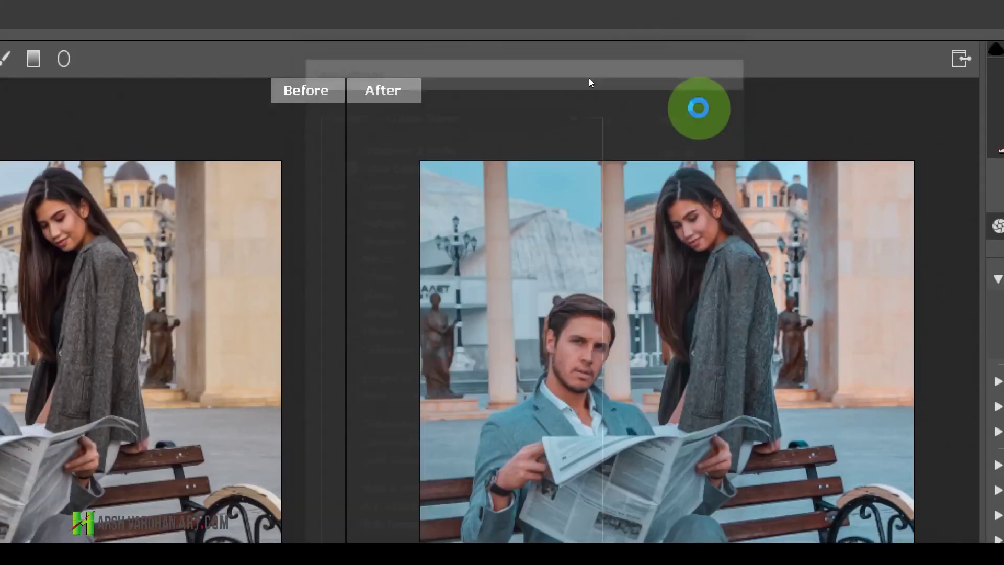
key(super+minus)
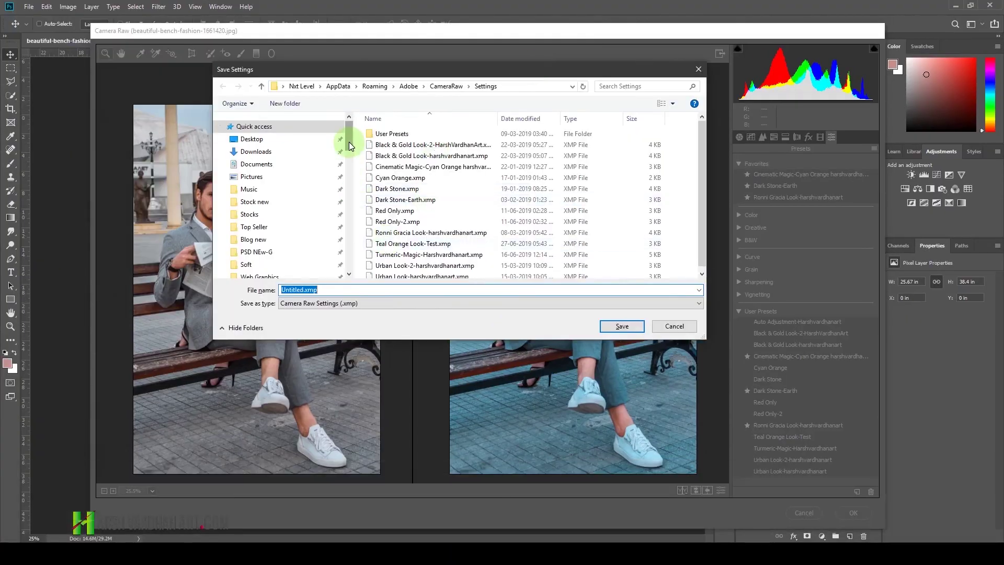
scroll(348, 146, down, 3)
drag(350, 155, 356, 191)
click(281, 130)
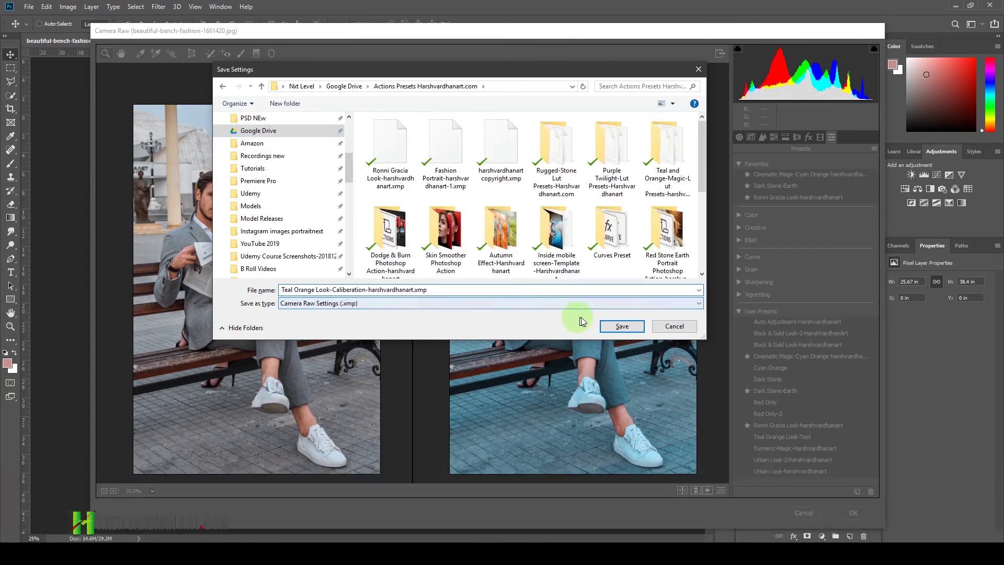
click(620, 327)
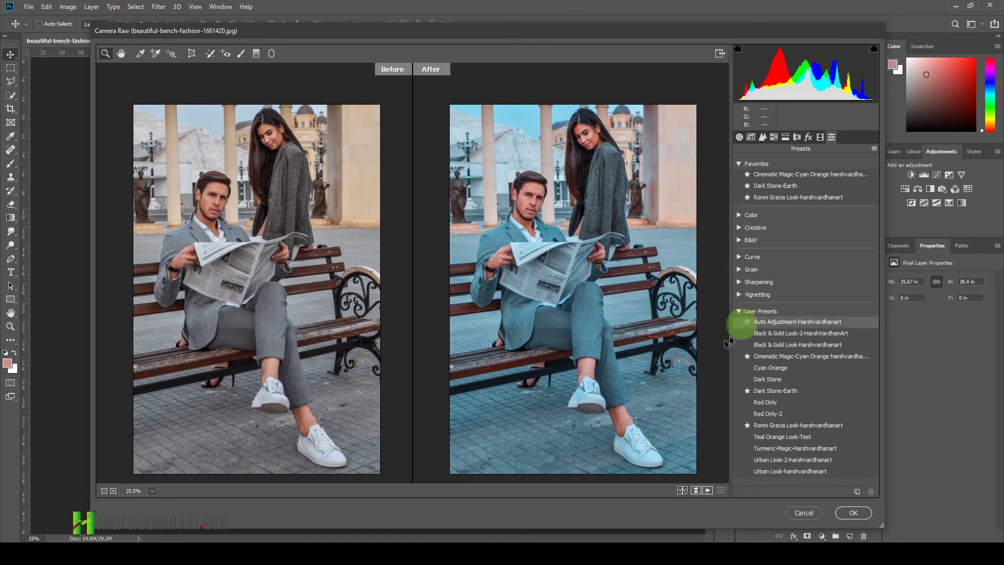
- Apply the Camera Raw grade to Layer 1, and hide and show the layer to compare it with the original
click(861, 515)
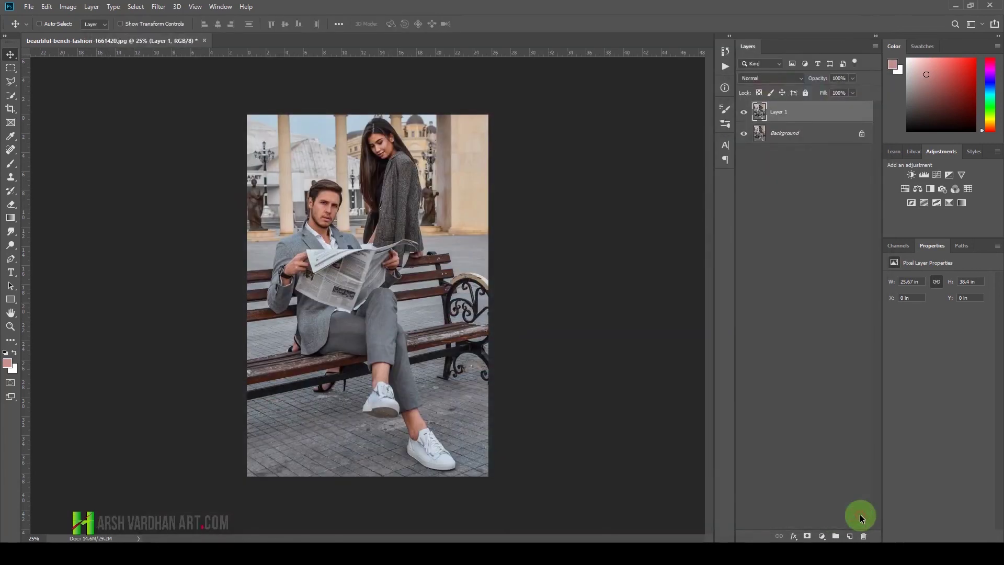
click(744, 111)
click(744, 112)
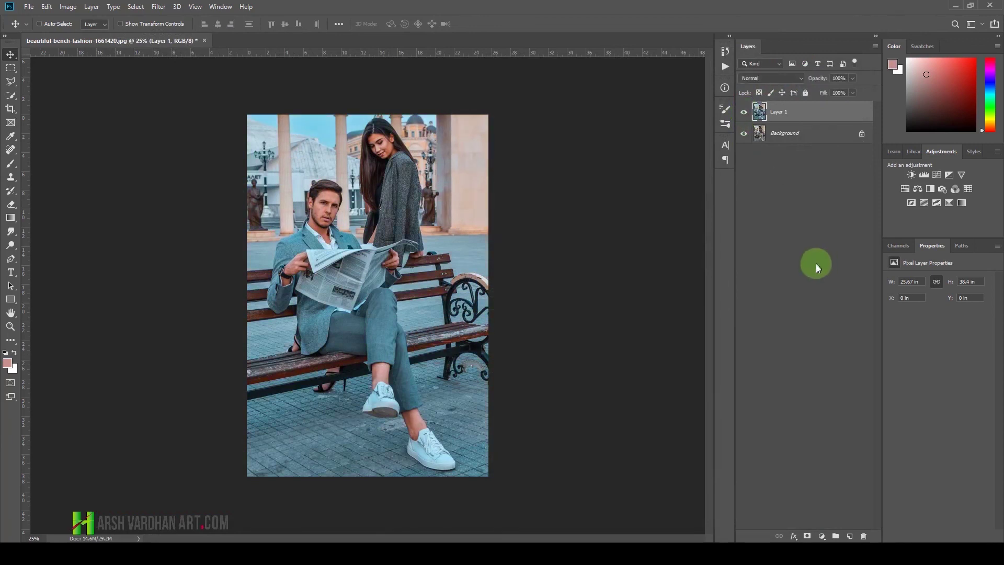